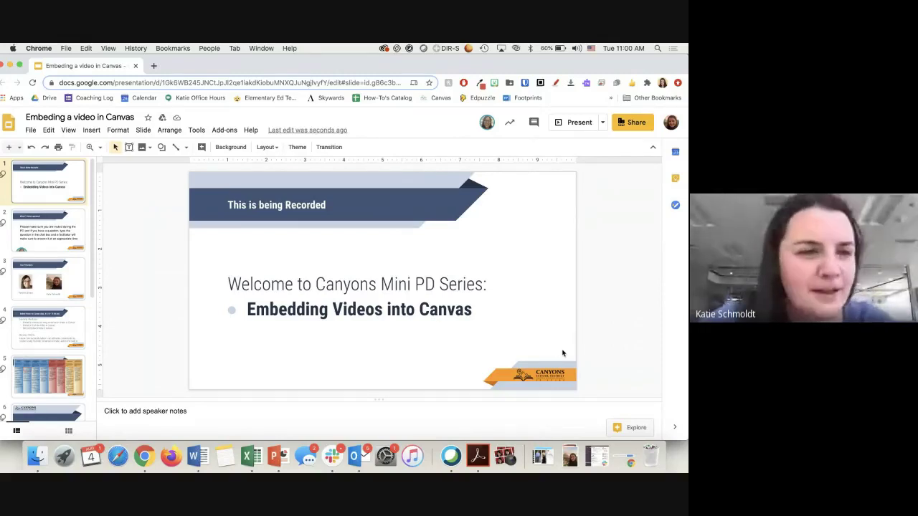
Go through slides 2 to 6 of the presentation, from the question guidelines to the Screencast-O-Matic section title
click(43, 237)
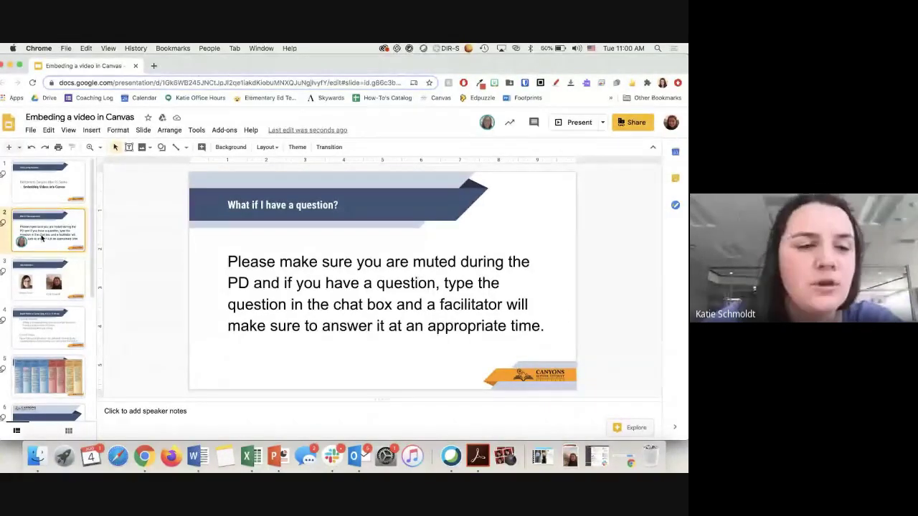
click(44, 279)
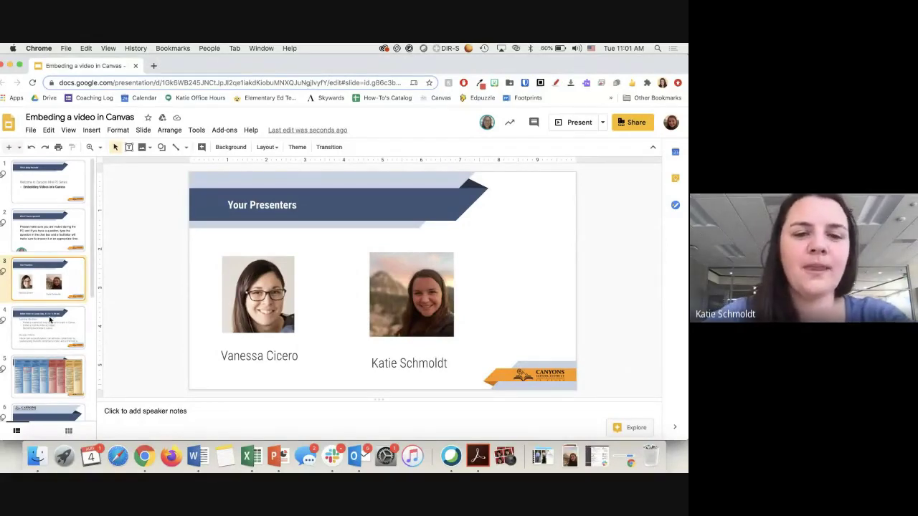
click(50, 323)
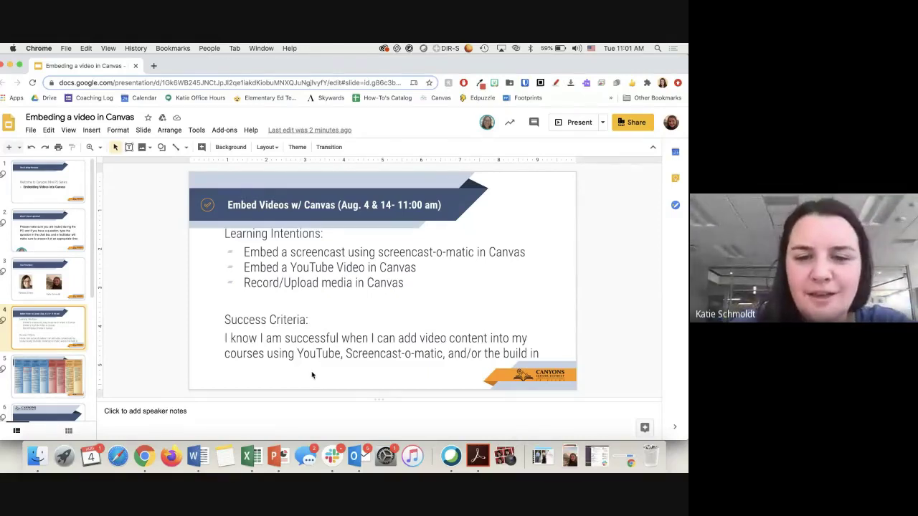
click(46, 376)
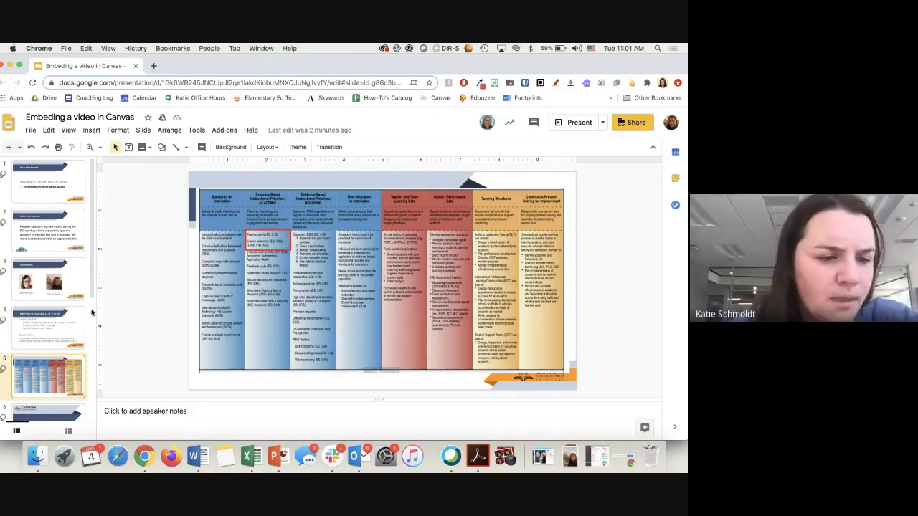
scroll(71, 356, down, 4)
click(68, 290)
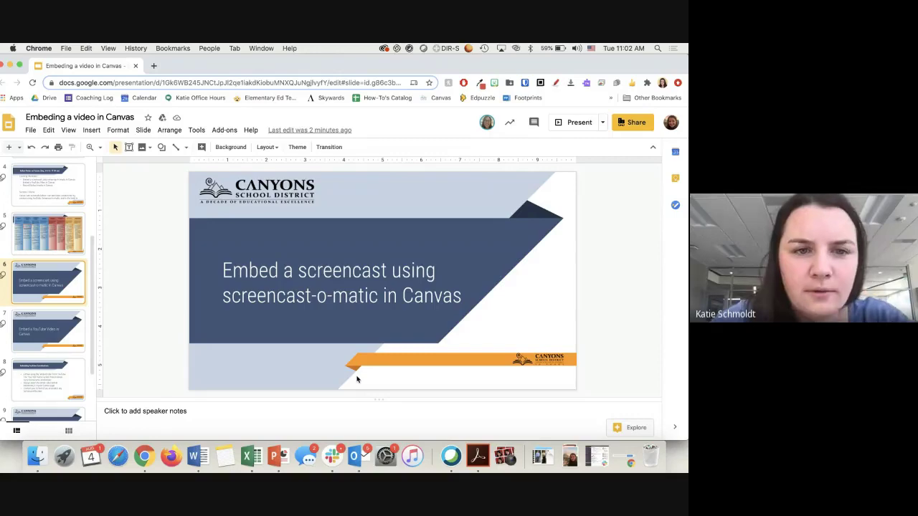
key(ctrl+Up)
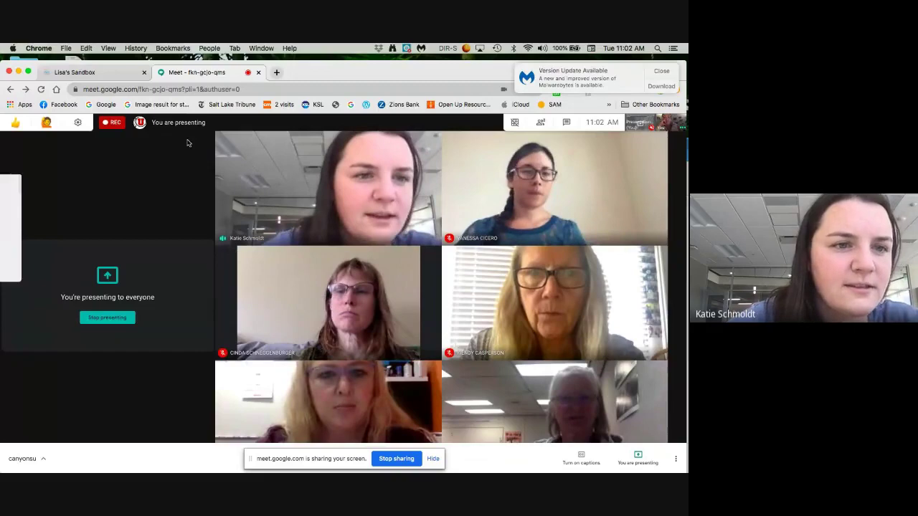
Switch to the Canvas sandbox course, edit its home page and place the cursor below the Resources table
click(90, 73)
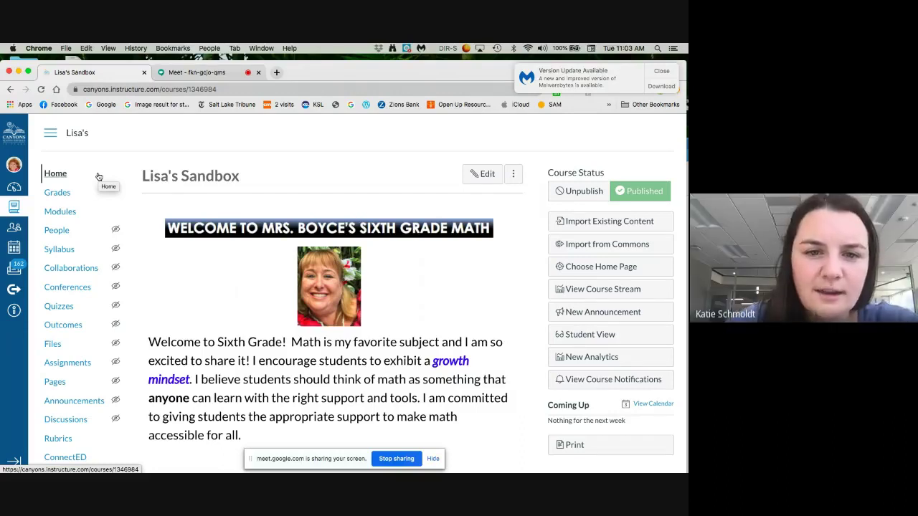
click(486, 175)
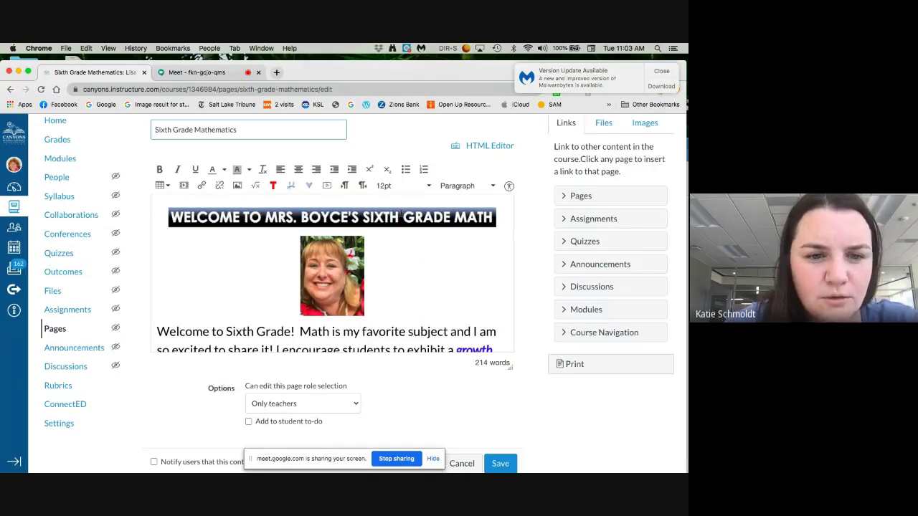
scroll(402, 213, down, 5)
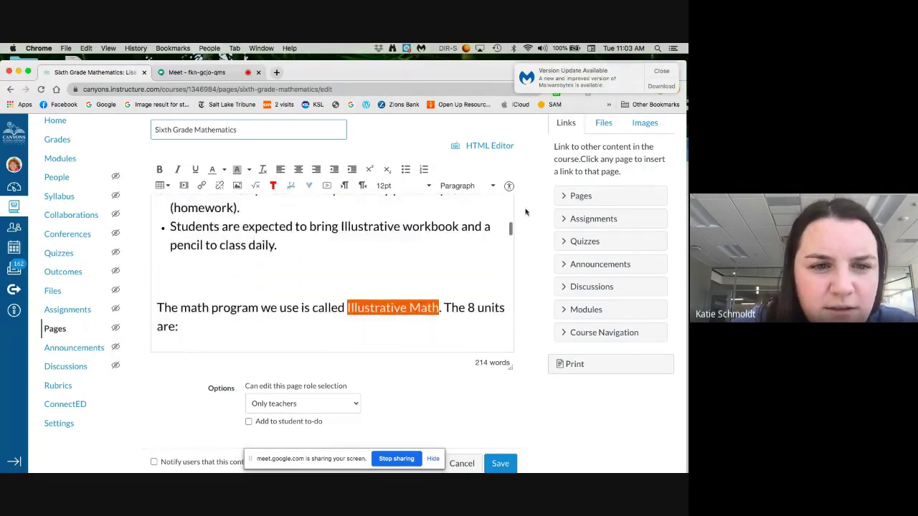
scroll(525, 239, down, 1)
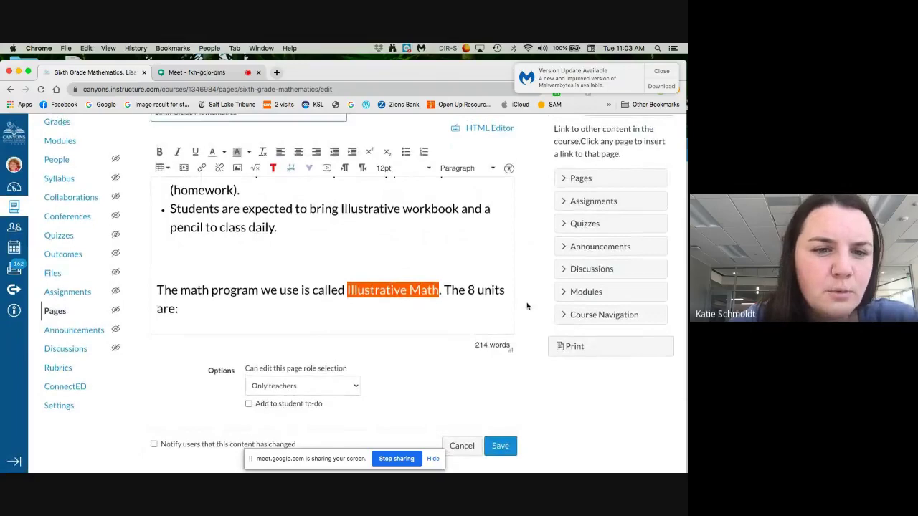
scroll(425, 311, down, 10)
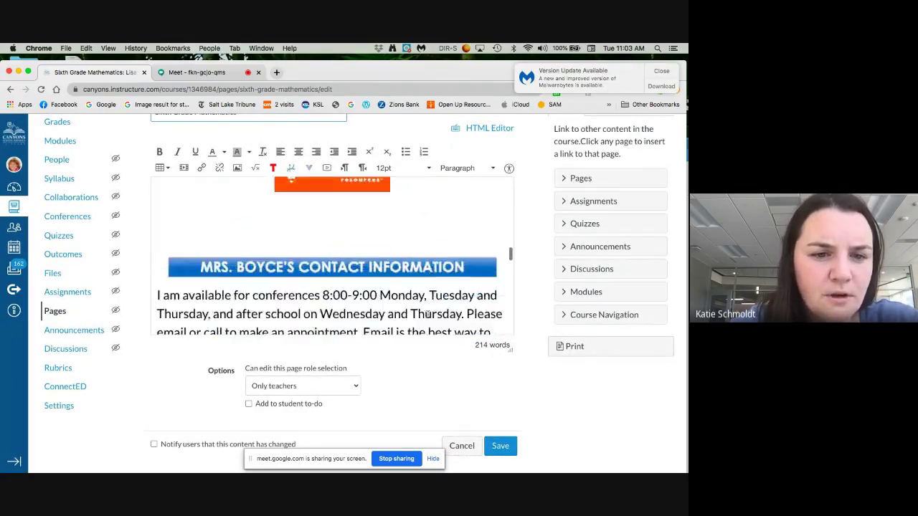
scroll(427, 314, down, 10)
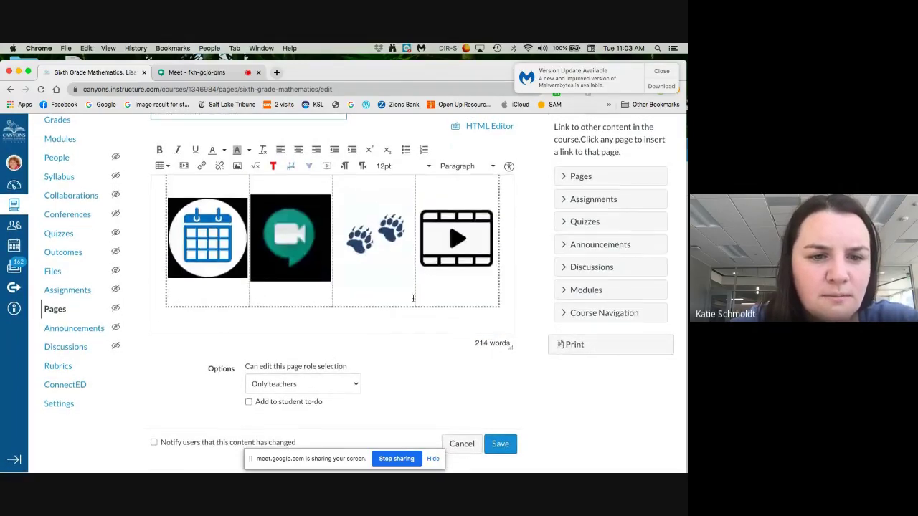
click(334, 326)
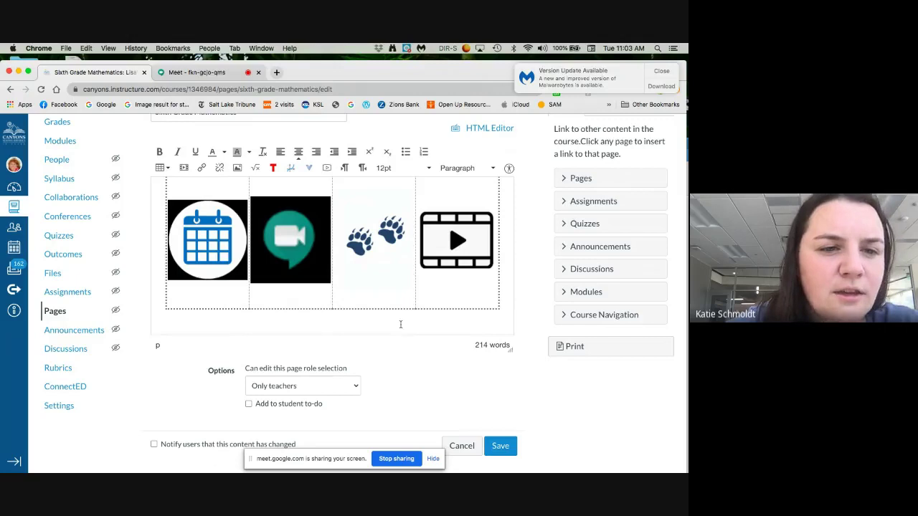
Open the Screencast-O-Matic external tool from the page's rich content editor
scroll(344, 294, up, 2)
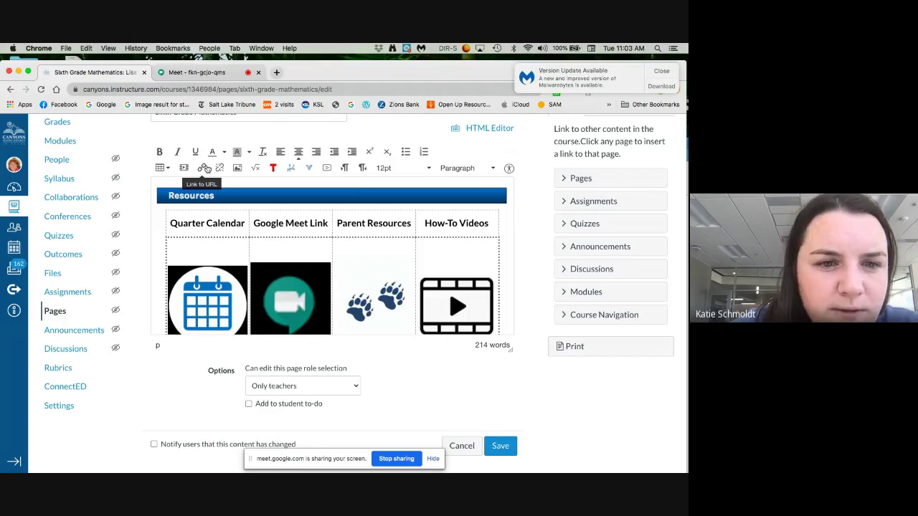
click(310, 169)
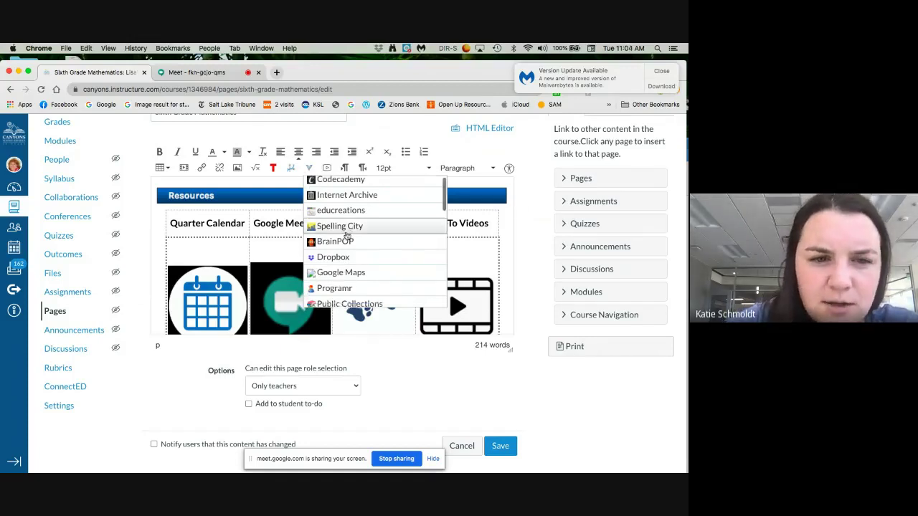
scroll(346, 236, down, 5)
scroll(346, 235, down, 6)
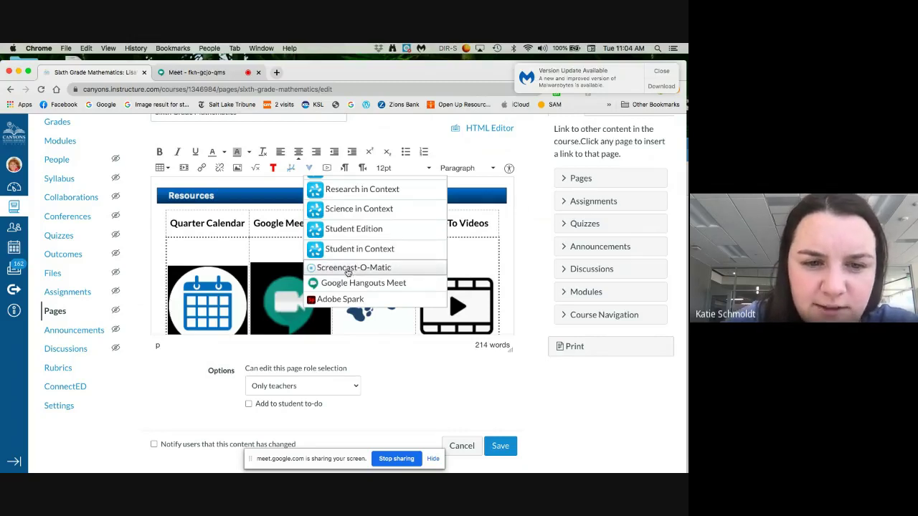
click(349, 271)
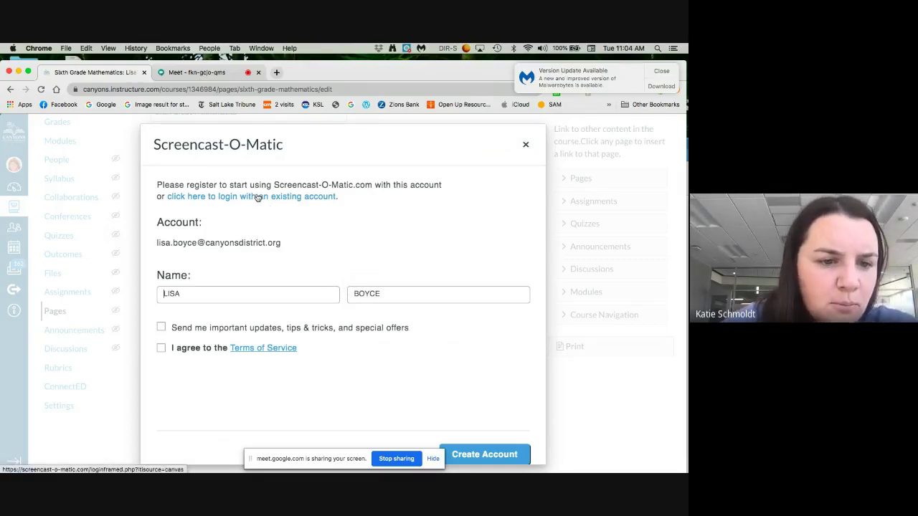
Agree to the Terms of Service and create the Screencast-O-Matic account with the prefilled details
click(162, 348)
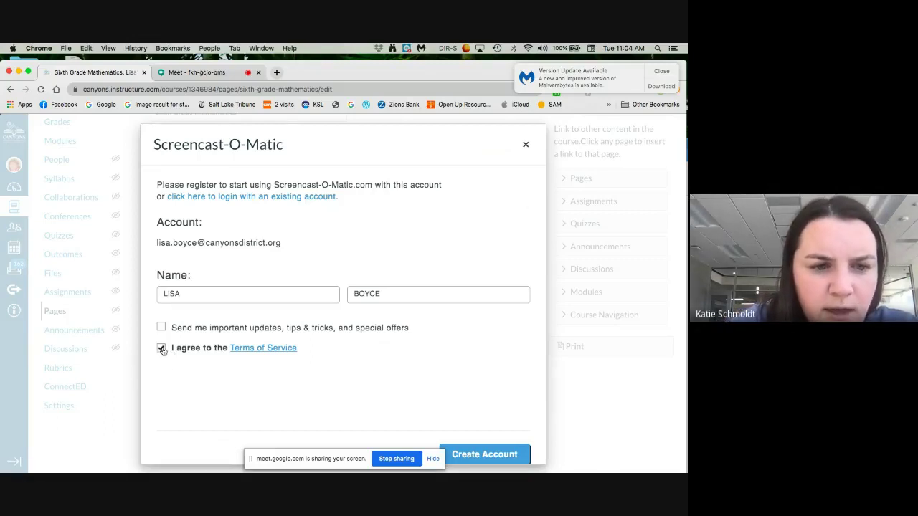
scroll(371, 346, down, 1)
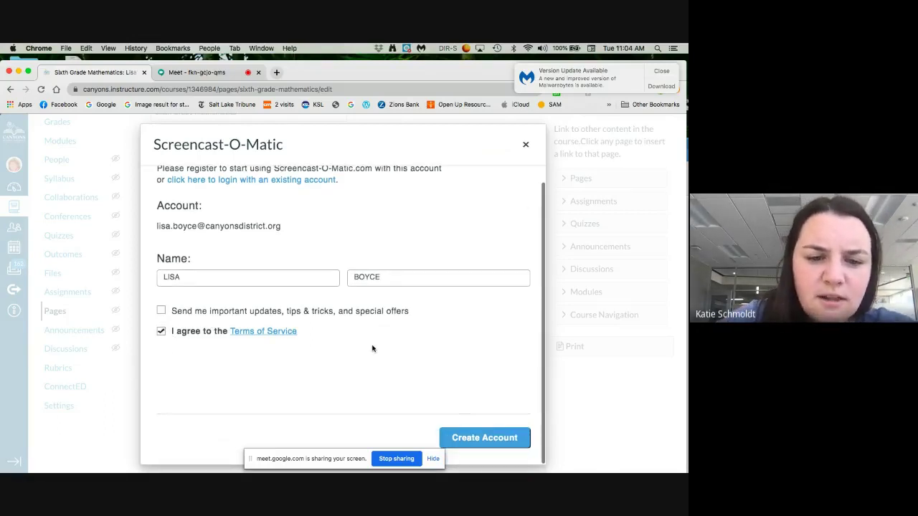
click(475, 441)
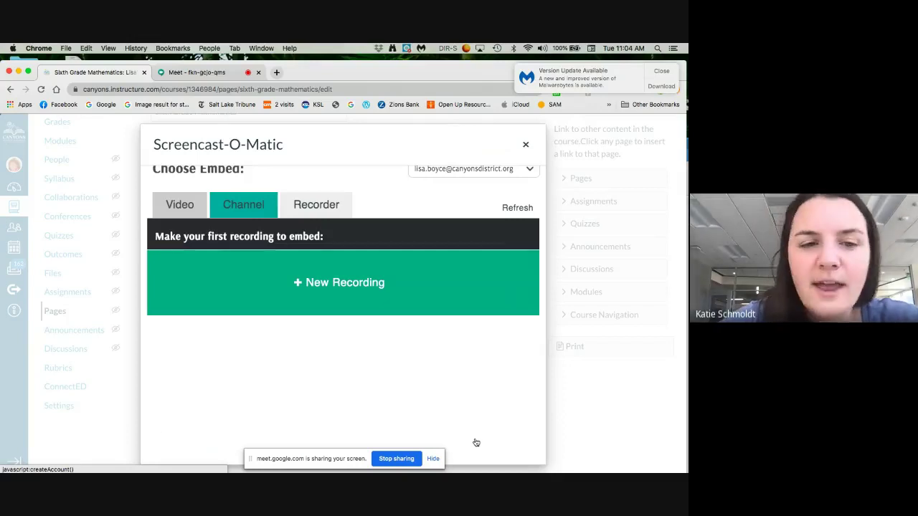
Request a new recording to download the recorder installer, and open Screen Recorder Launcher Setup from the disk image
scroll(469, 428, up, 1)
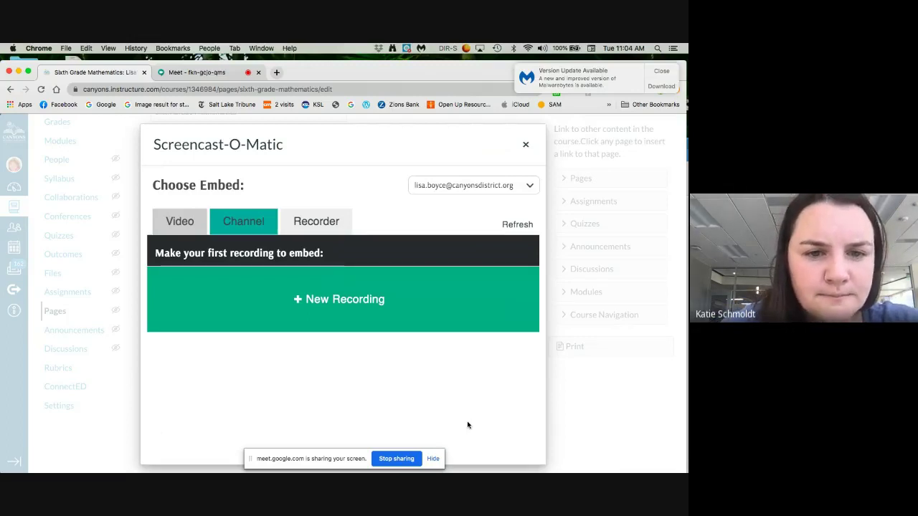
click(321, 299)
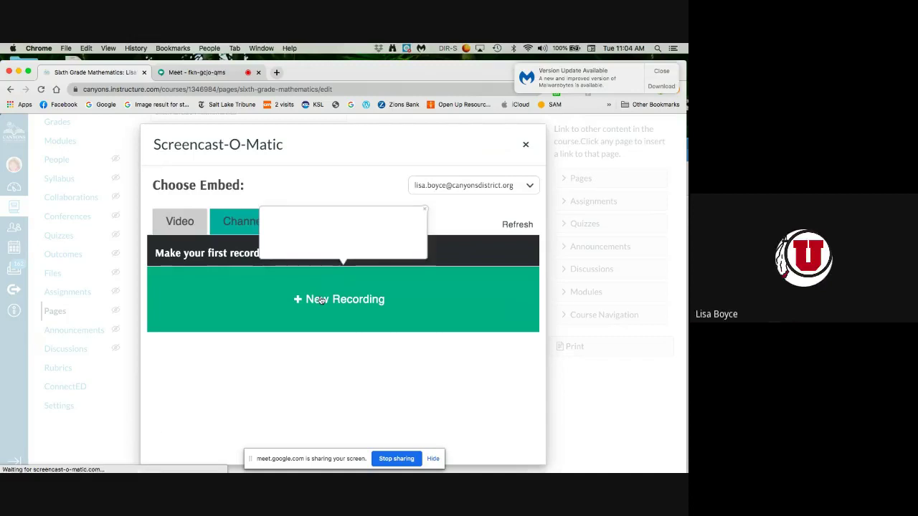
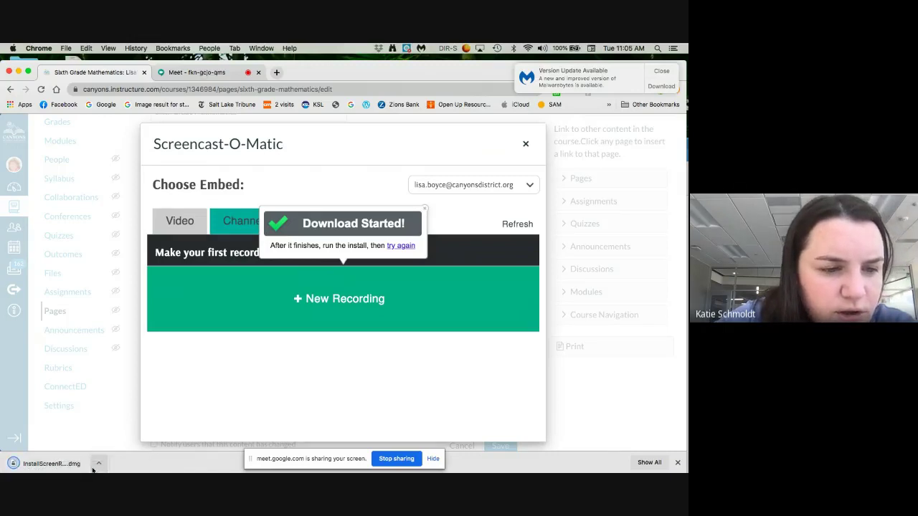
click(39, 463)
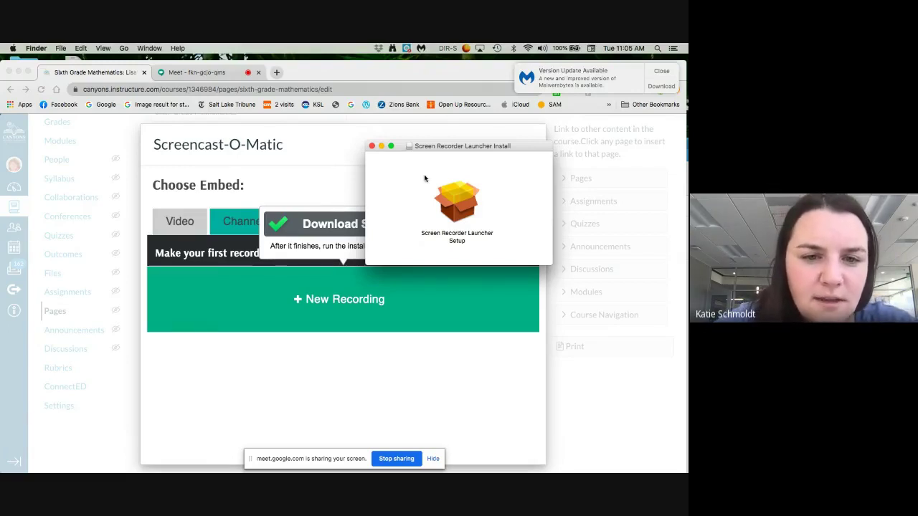
click(455, 194)
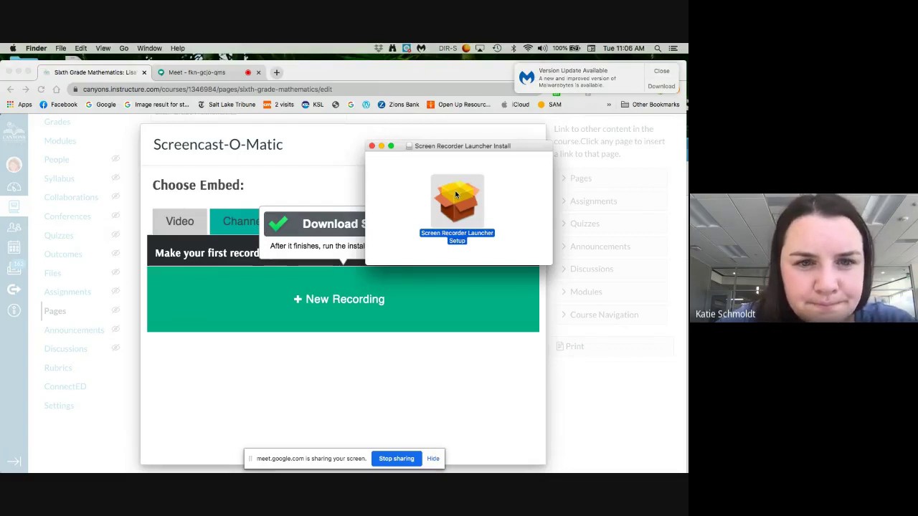
double_click(455, 194)
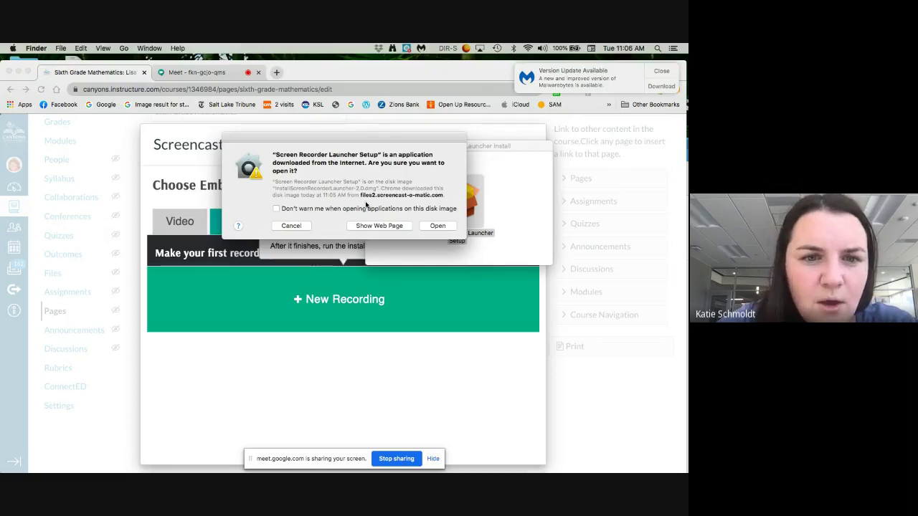
click(438, 225)
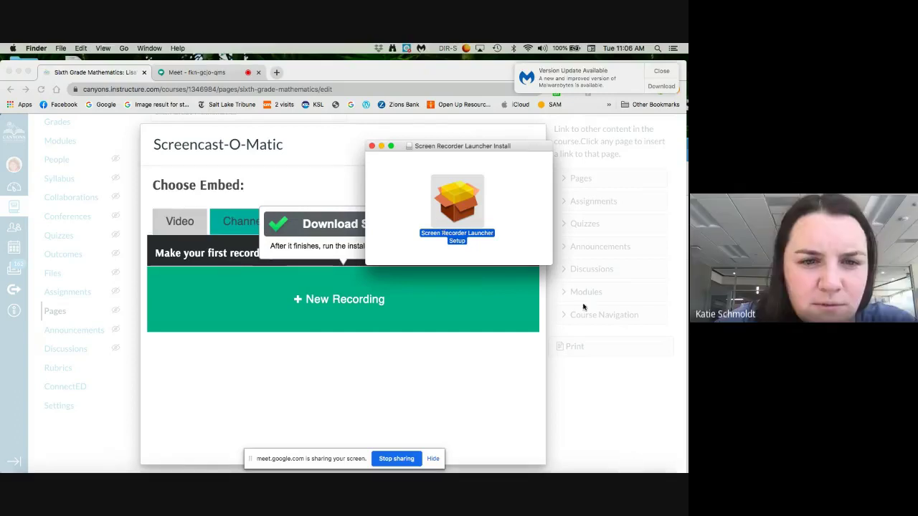
Bring the launcher setup forward, acknowledge its completion and close the installer window
mouse_move(623, 467)
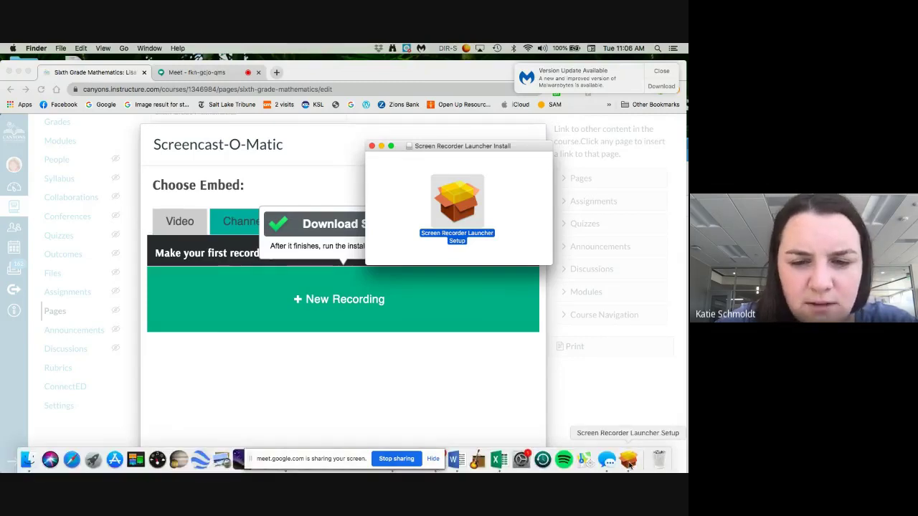
click(629, 462)
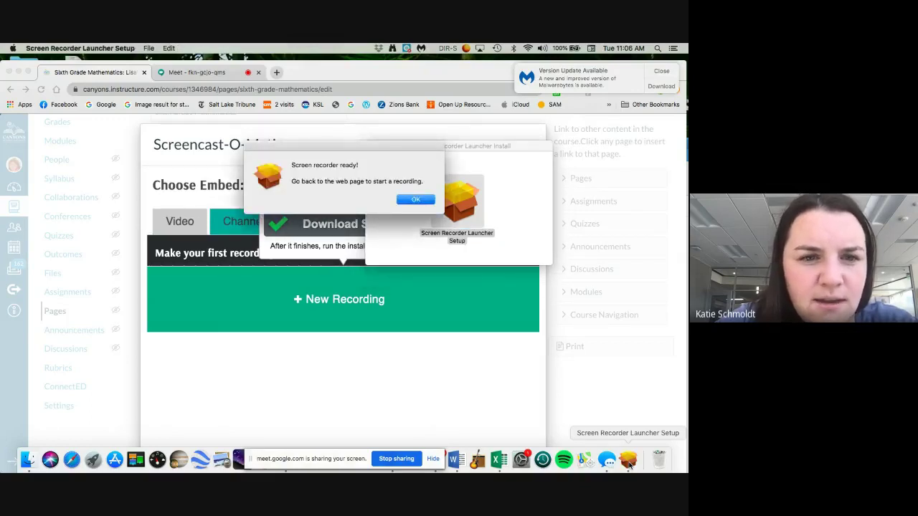
click(415, 199)
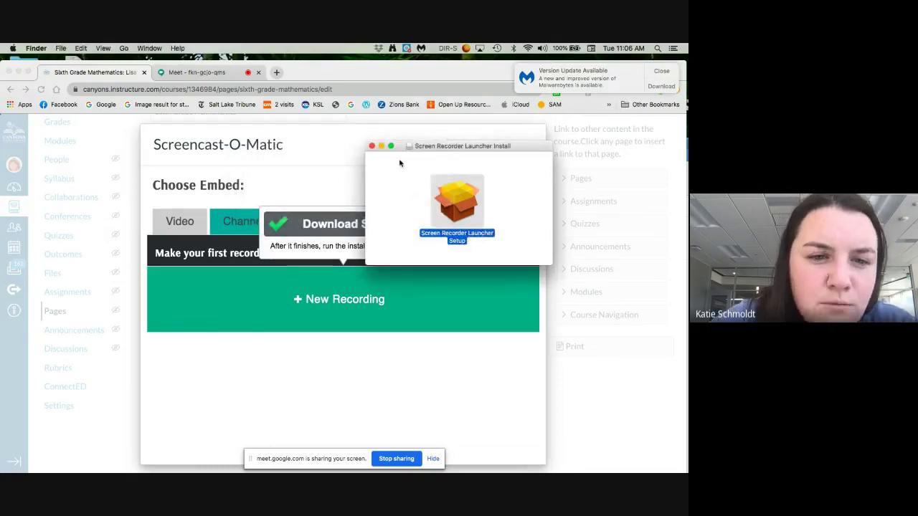
click(371, 146)
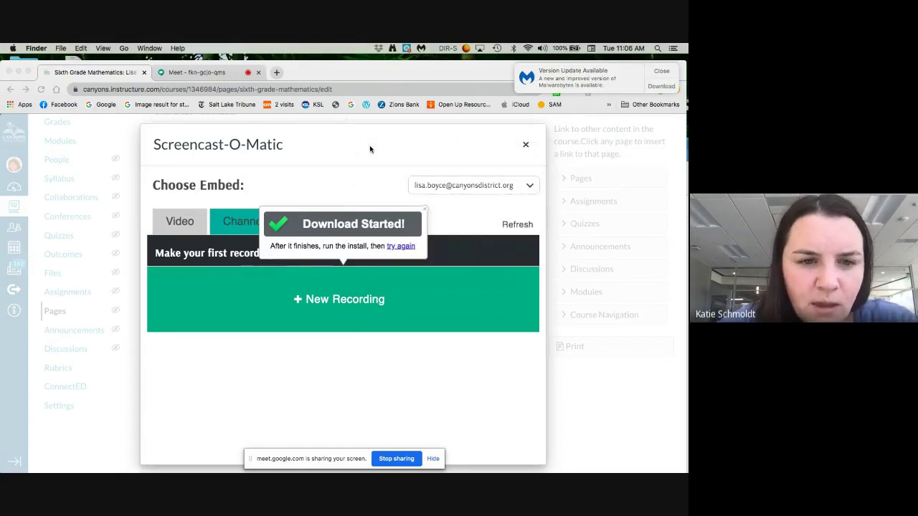
Start a new recording, always allow screencast-o-matic.com to open its links, and approve opening Screen Recorder Launcher
click(362, 75)
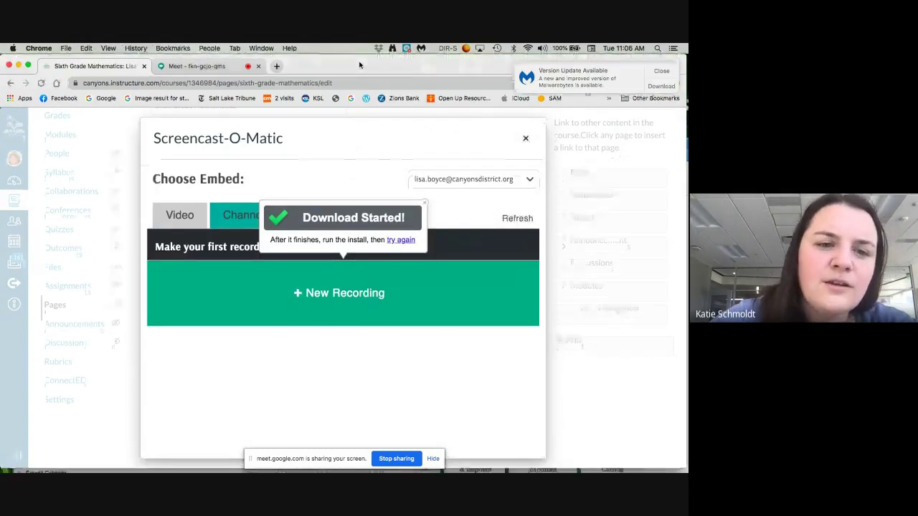
drag(362, 75, 362, 69)
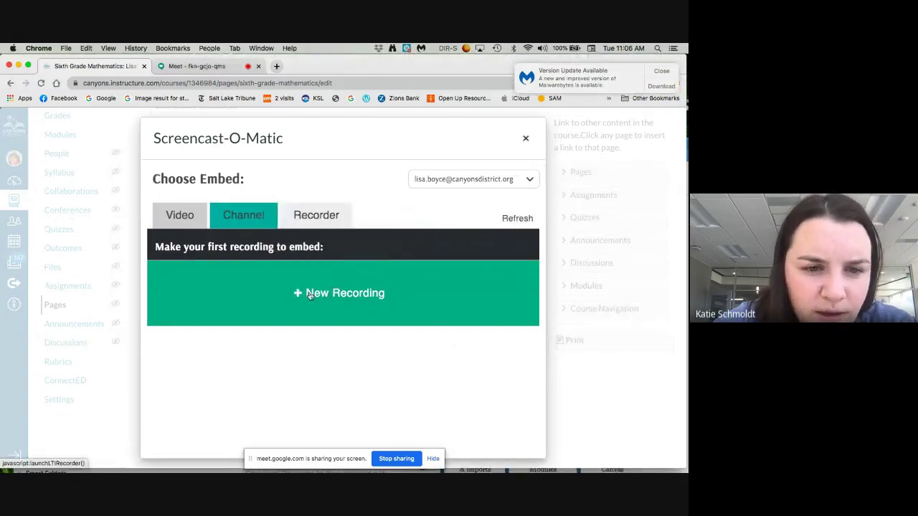
click(309, 294)
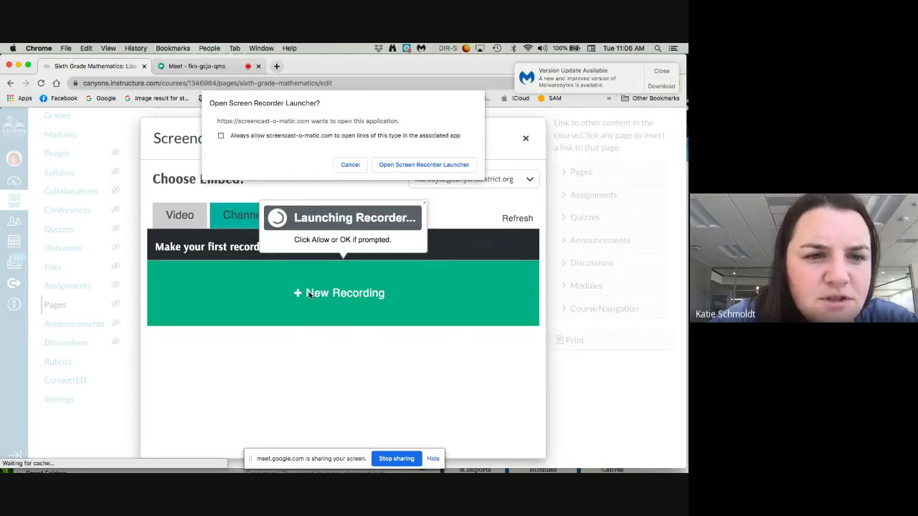
click(220, 135)
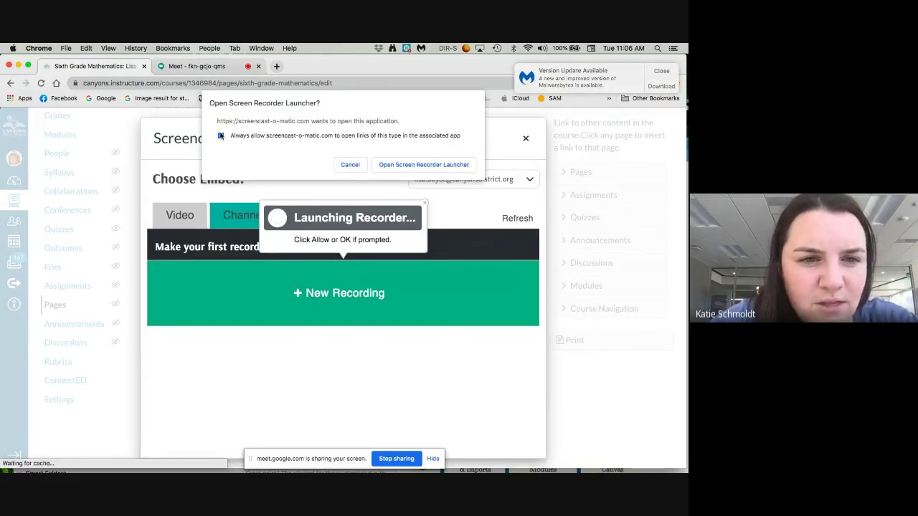
click(442, 166)
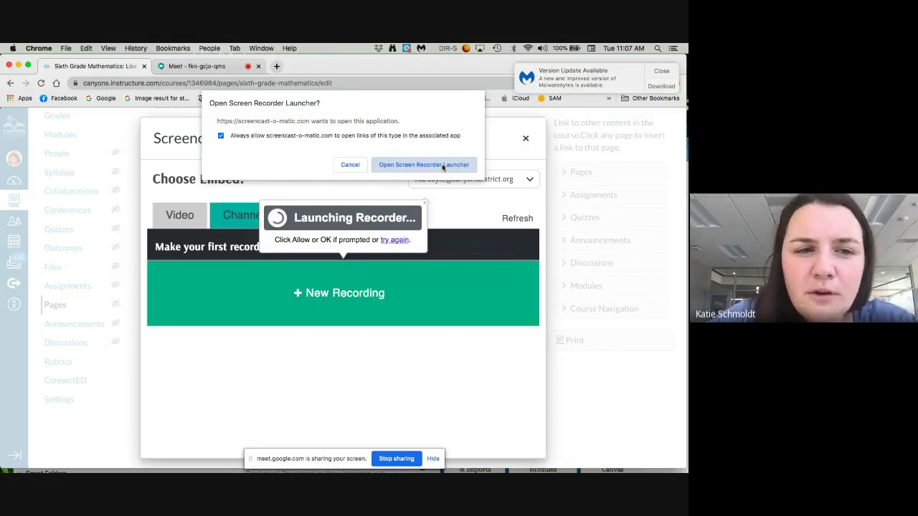
click(442, 165)
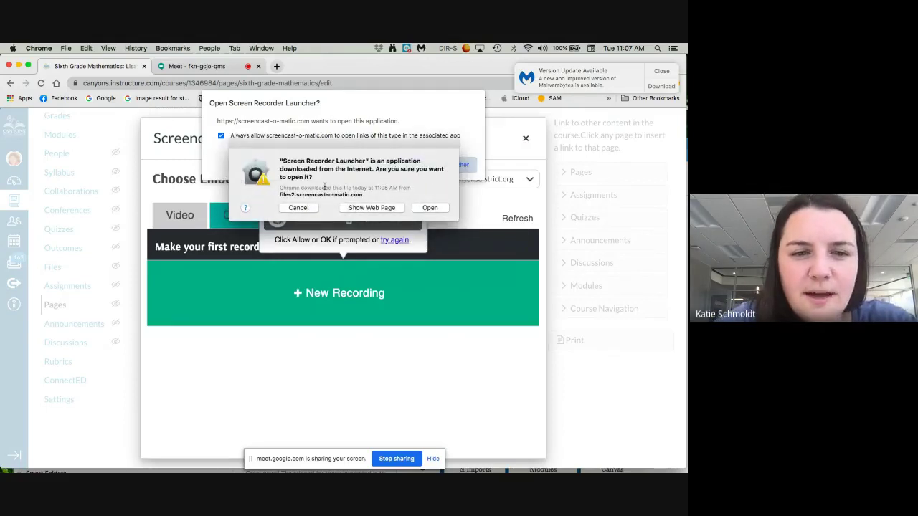
click(430, 208)
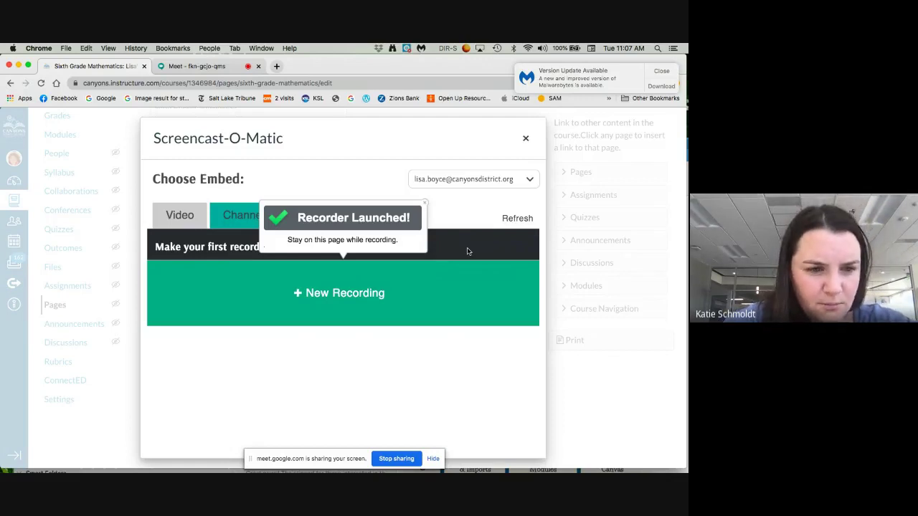
Enlarge the recording frame to about 1378 x 798 so it covers most of the browser window
scroll(466, 251, down, 1)
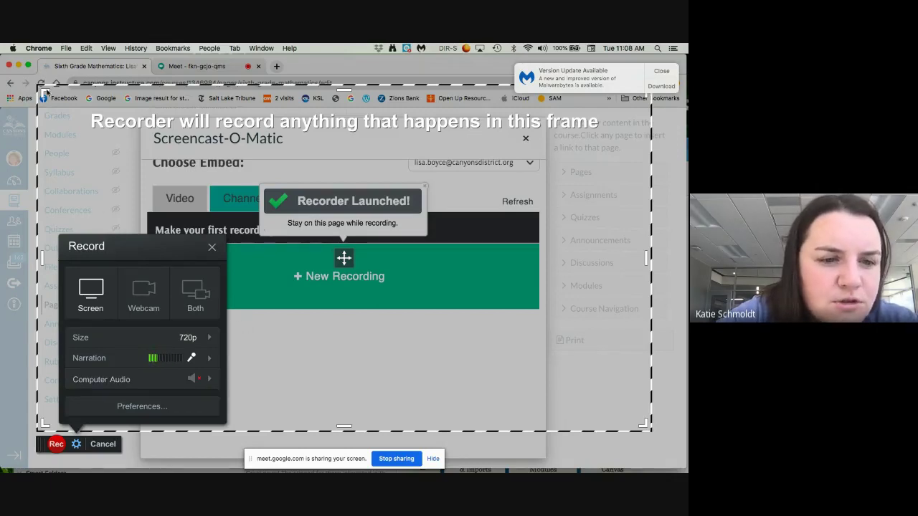
drag(42, 91, 22, 76)
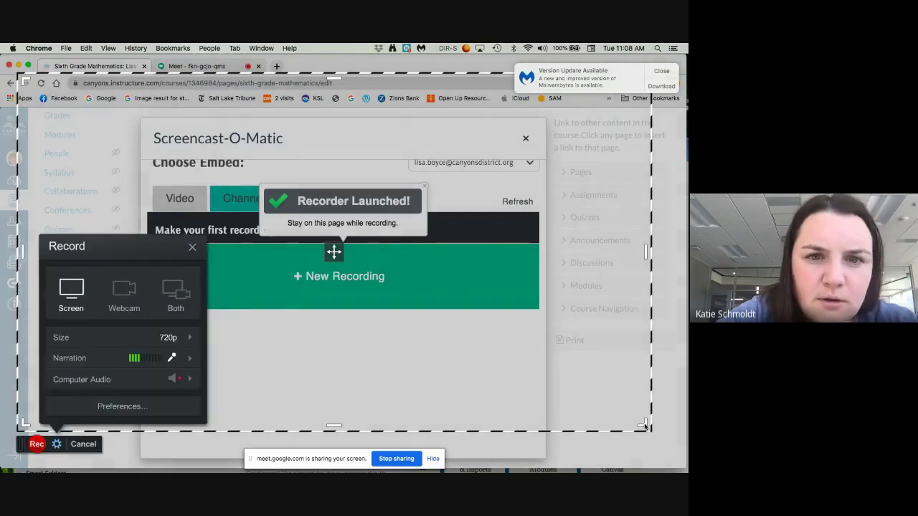
drag(642, 423, 675, 451)
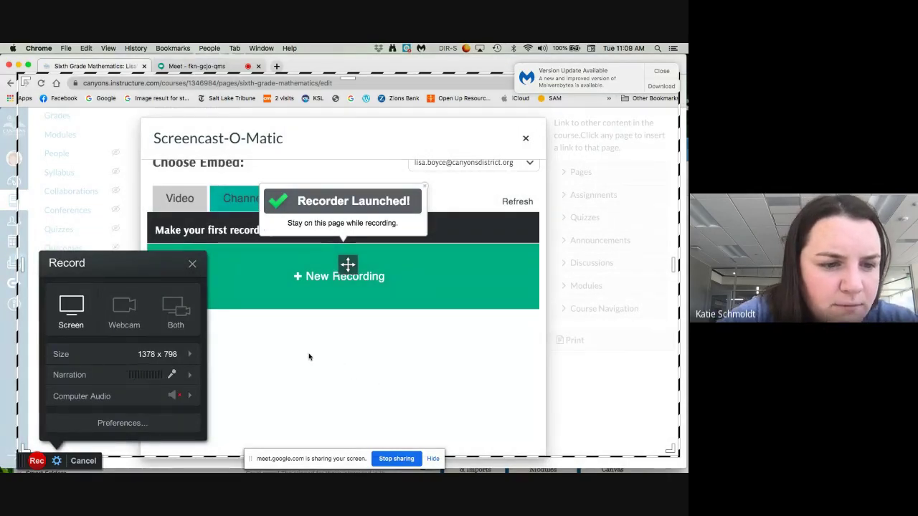
Record about 15 seconds of the screen, dismissing the Malwarebytes update notification meanwhile, and pause the recording
click(36, 461)
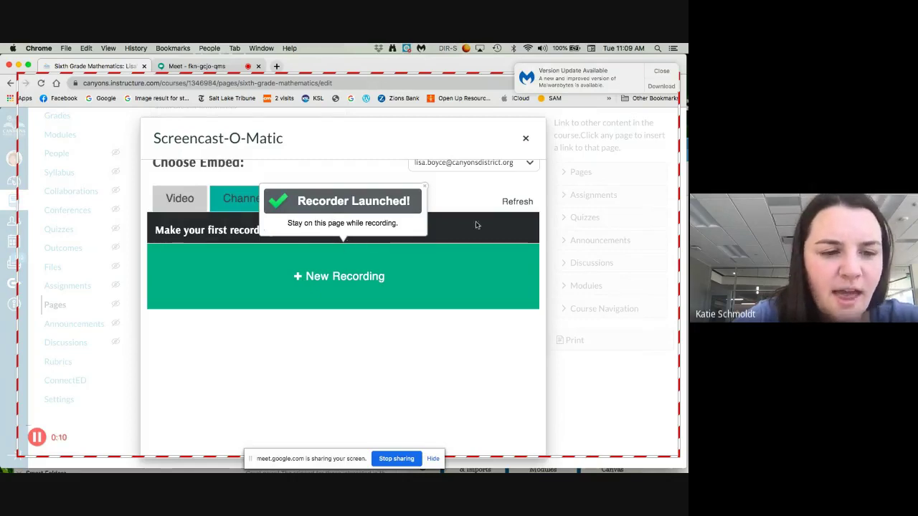
click(662, 71)
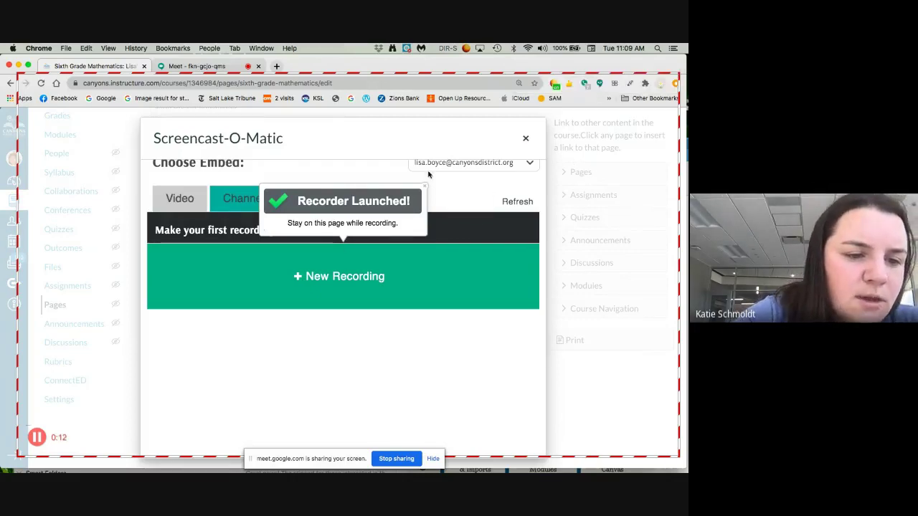
click(36, 438)
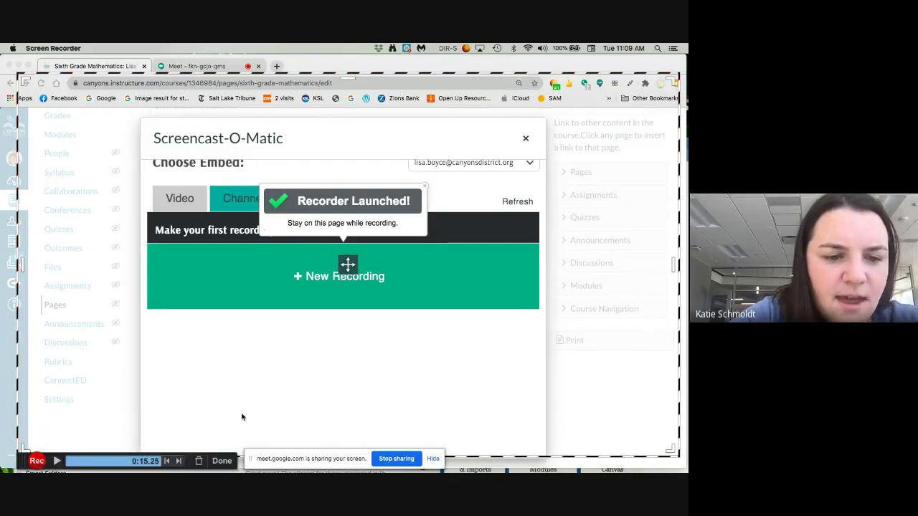
Finish the recording with Quick Share to upload it, and close the recorder's upload window
click(221, 462)
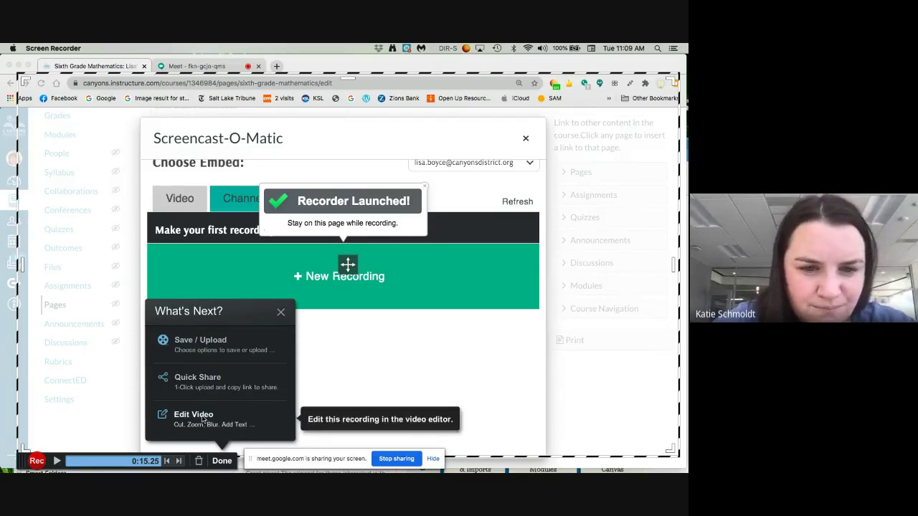
click(197, 378)
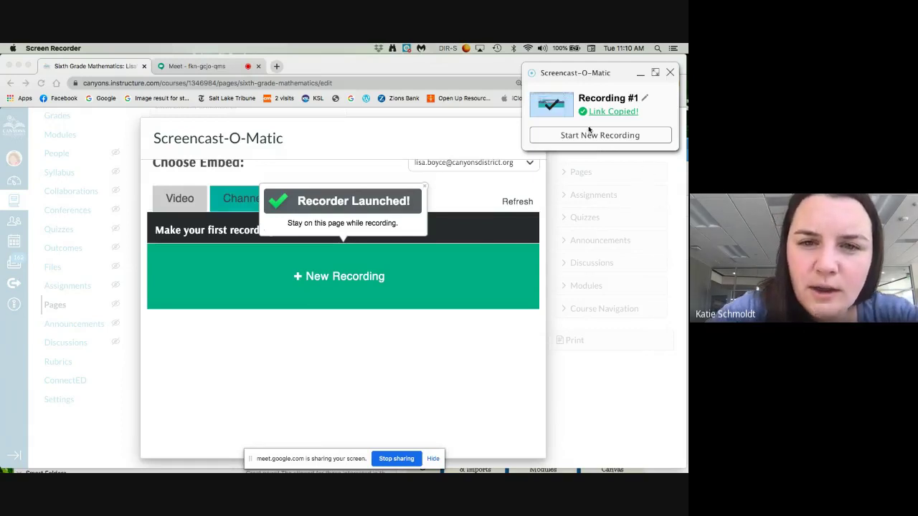
click(670, 73)
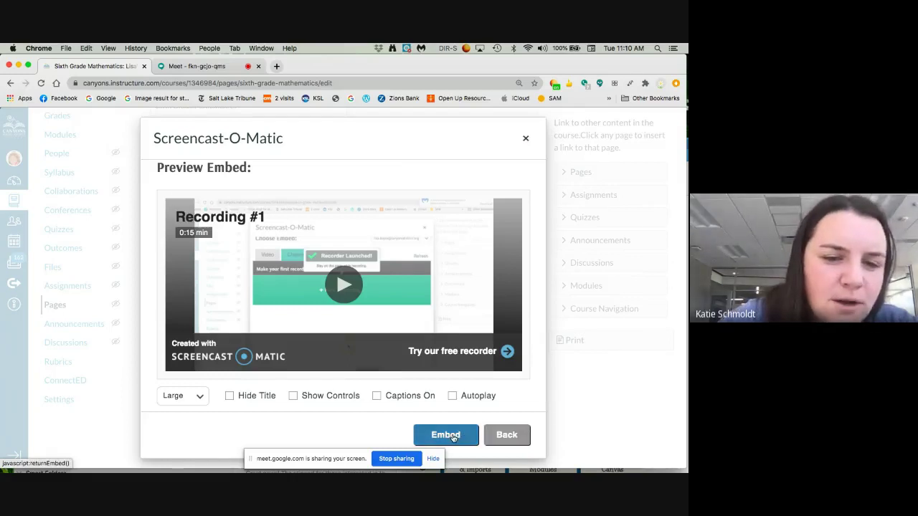
Embed Recording #1 in the page at the Large size and save the page
click(201, 398)
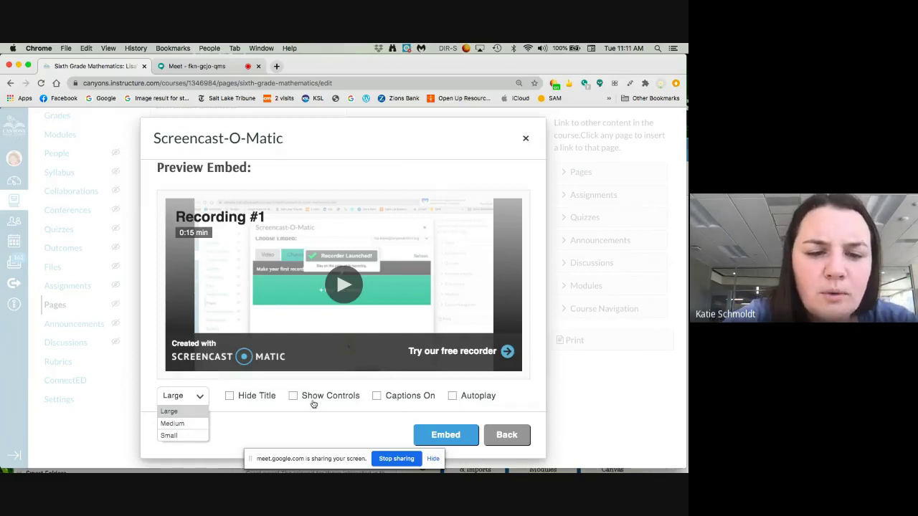
click(445, 435)
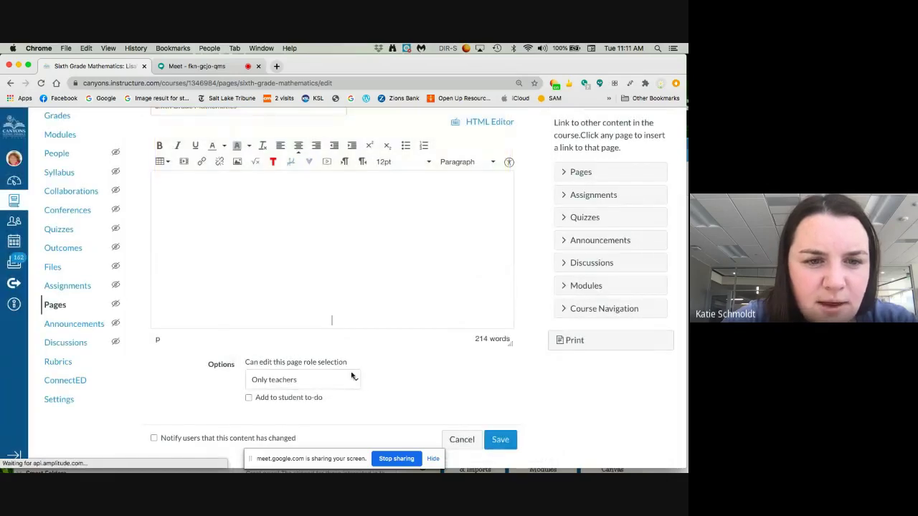
scroll(299, 281, up, 5)
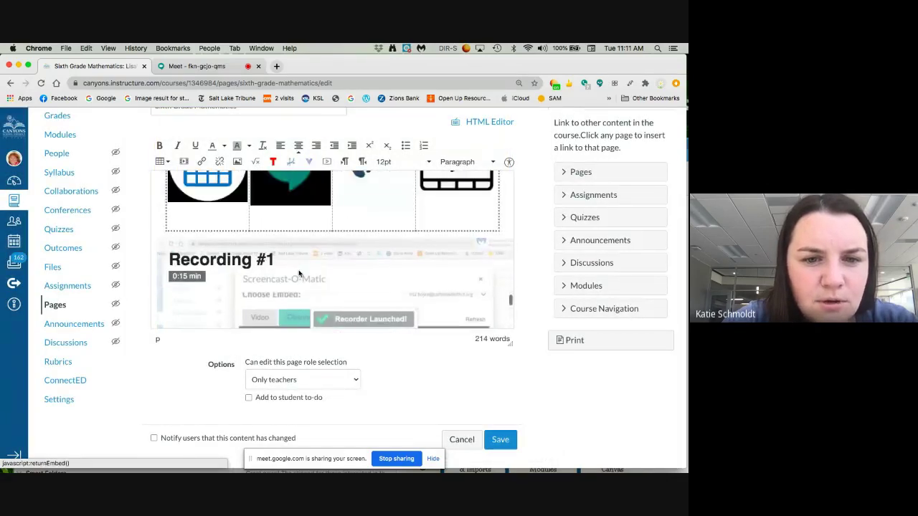
scroll(299, 273, down, 8)
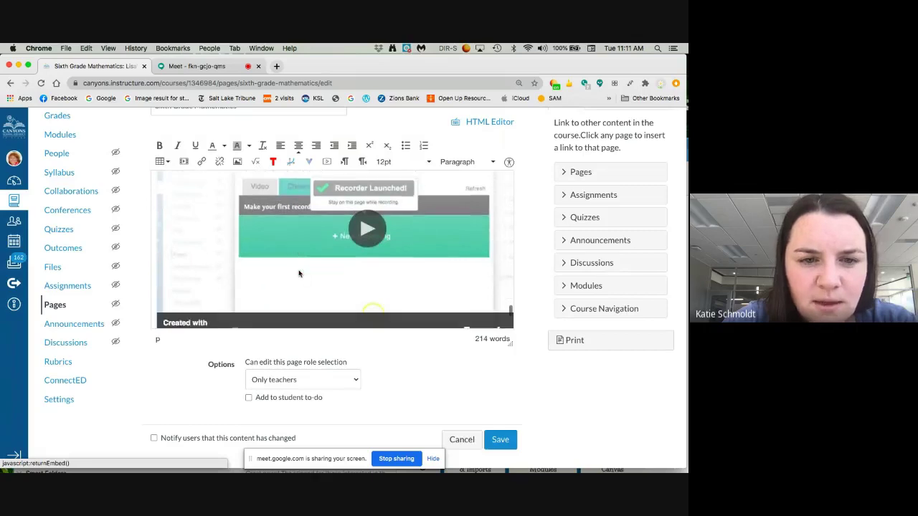
scroll(299, 273, up, 1)
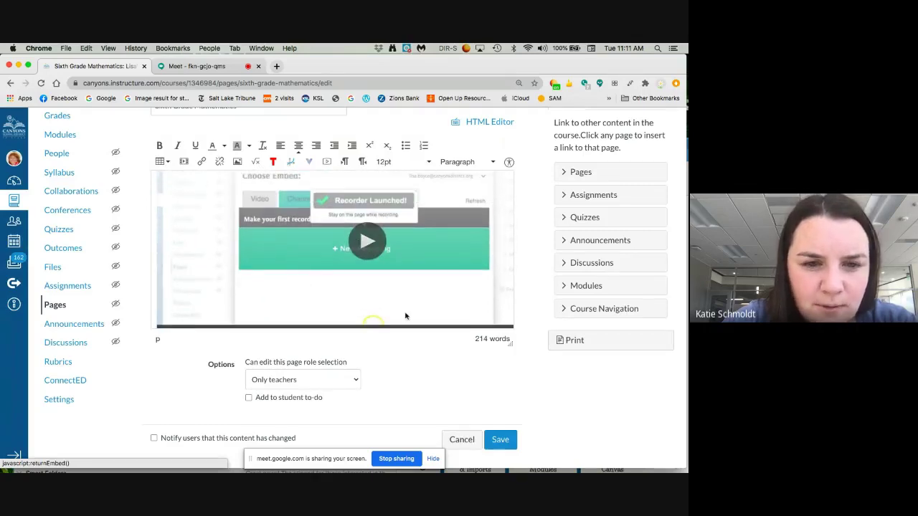
click(500, 439)
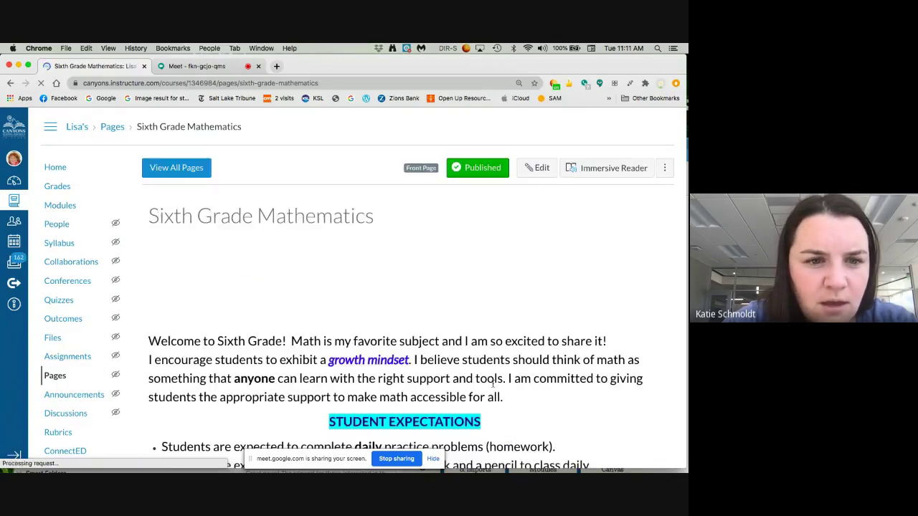
scroll(491, 328, down, 20)
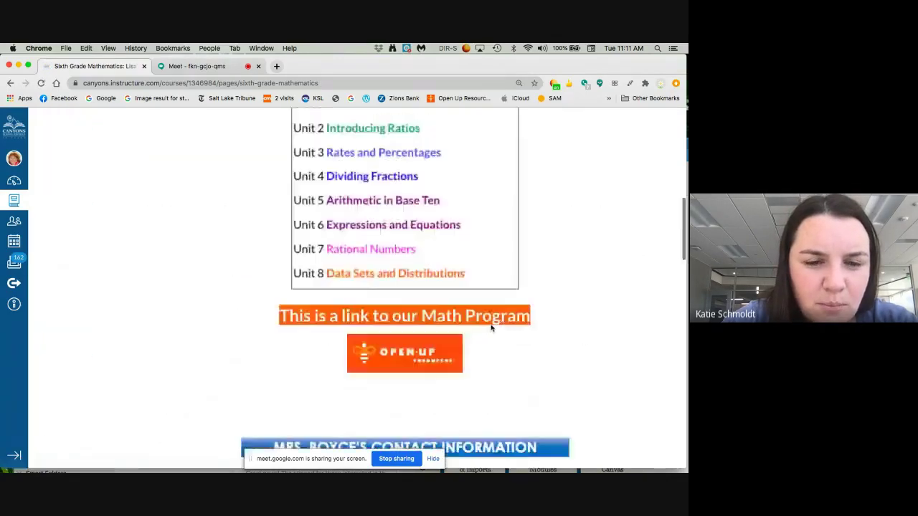
scroll(491, 328, down, 3)
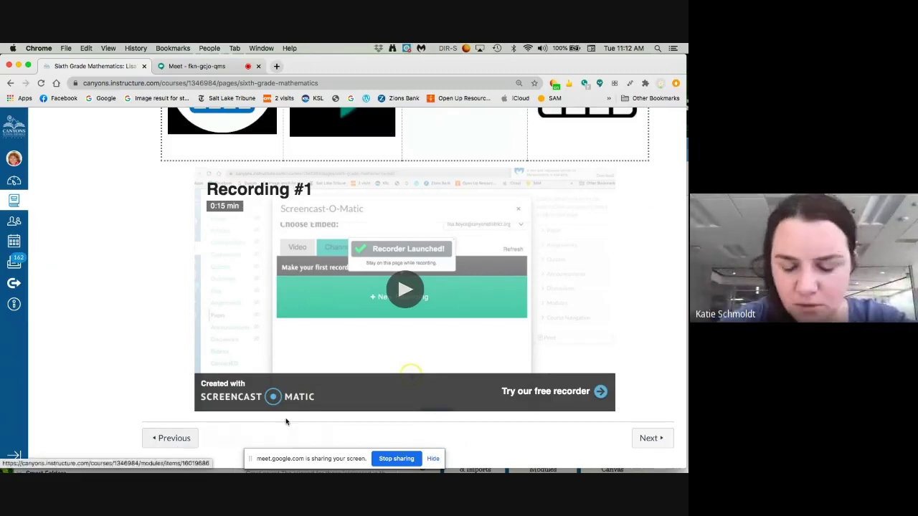
Switch to the Google Meet call, show its chat, hide the screen-sharing notice and turn the camera off
click(201, 66)
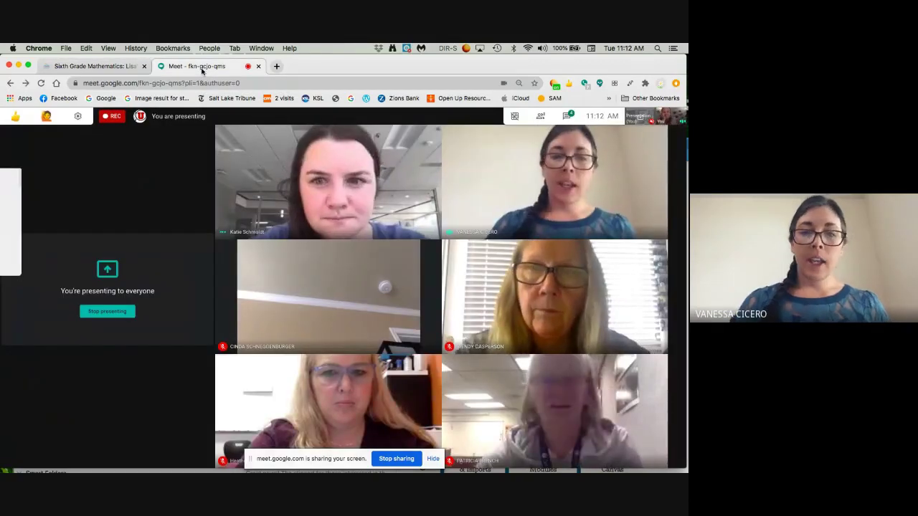
click(566, 117)
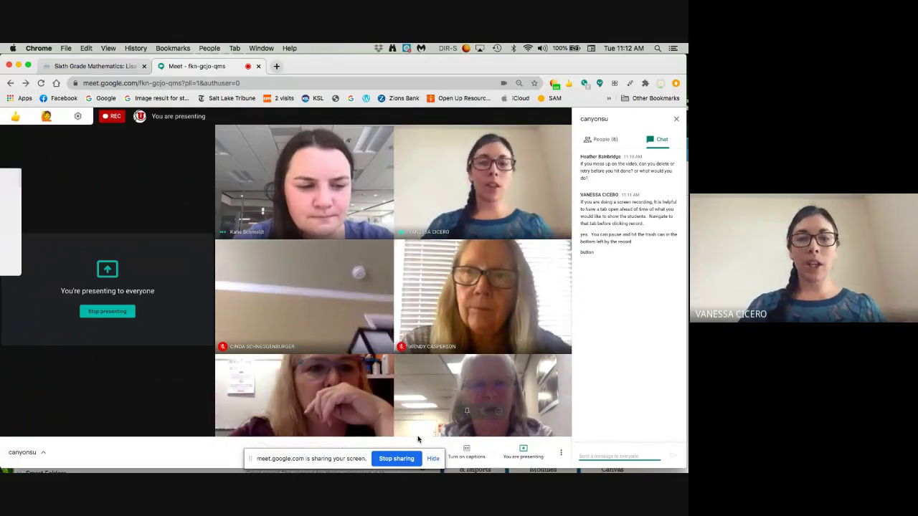
click(433, 458)
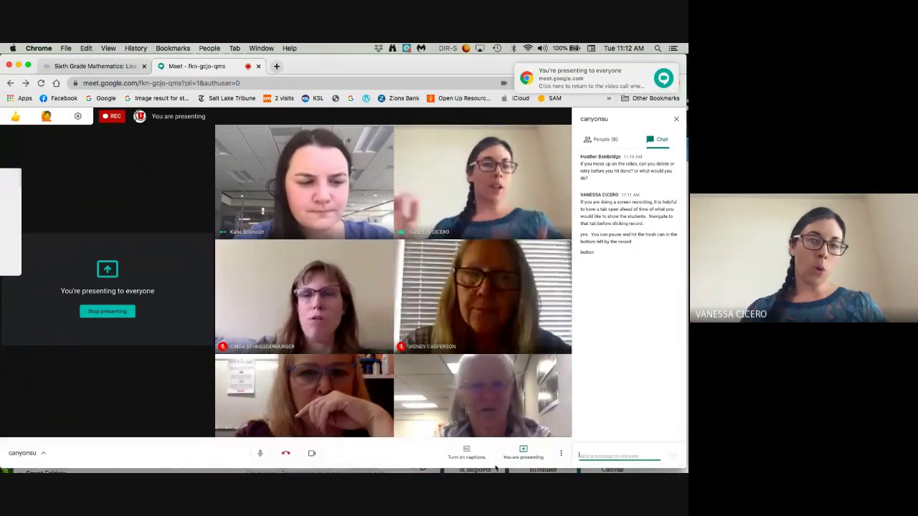
click(311, 453)
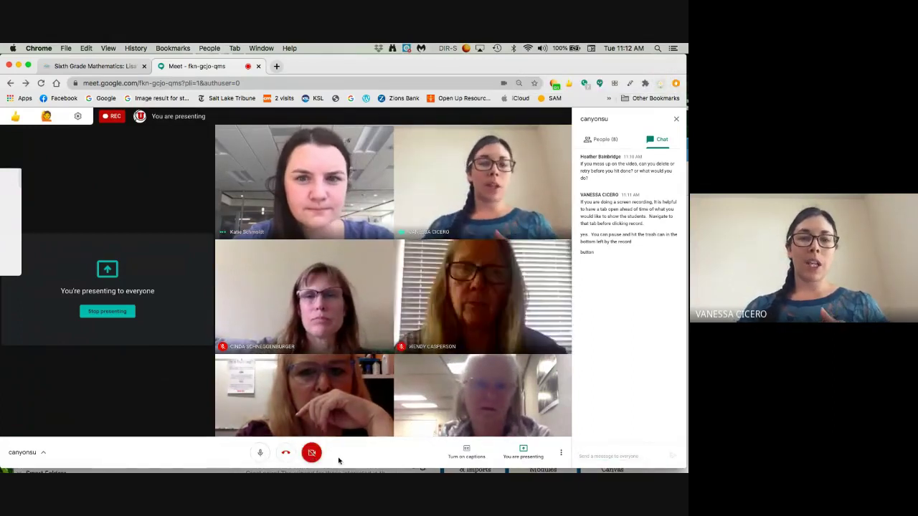
mouse_move(436, 464)
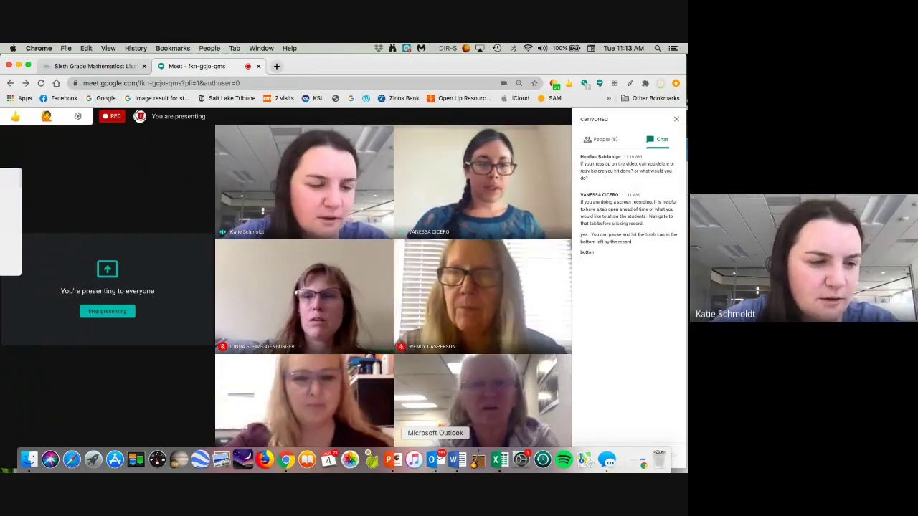
Return to the Sixth Grade Mathematics page in Canvas, open it for editing and launch the Screencast-O-Matic tool
click(88, 67)
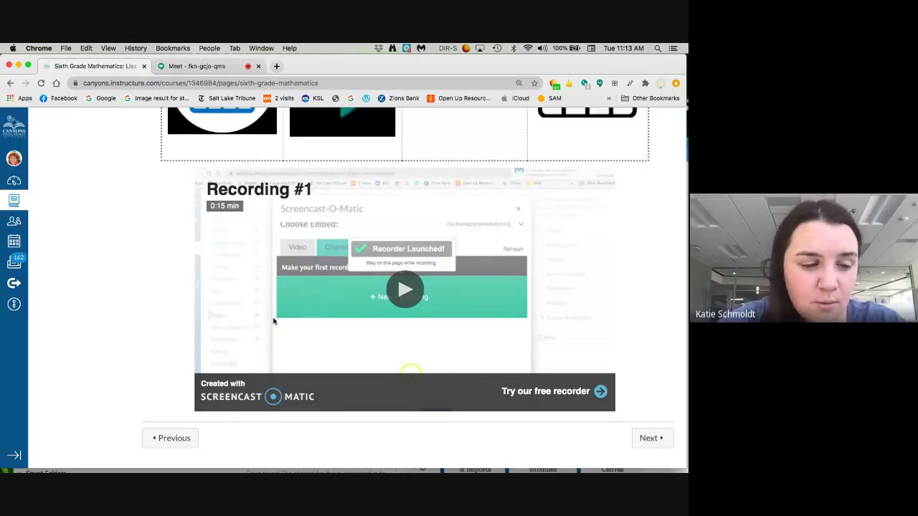
scroll(273, 321, up, 3)
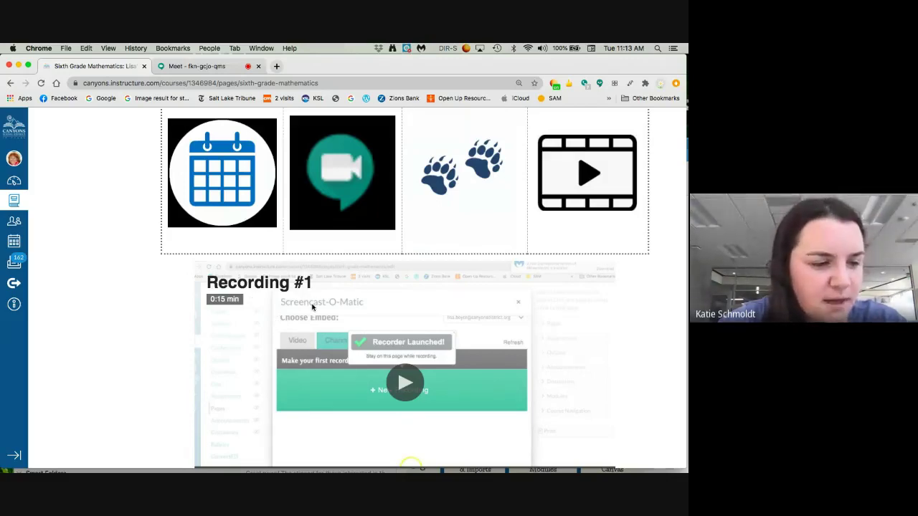
scroll(95, 261, up, 5)
scroll(95, 262, up, 15)
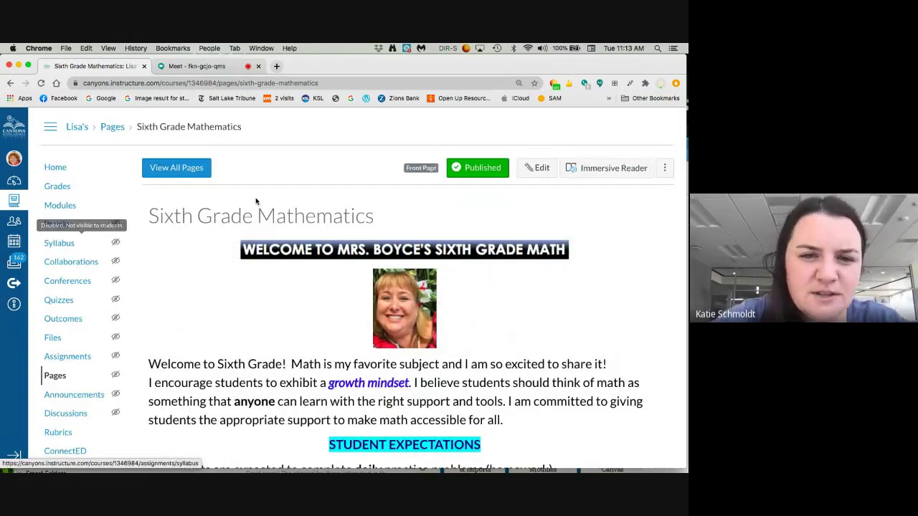
click(541, 169)
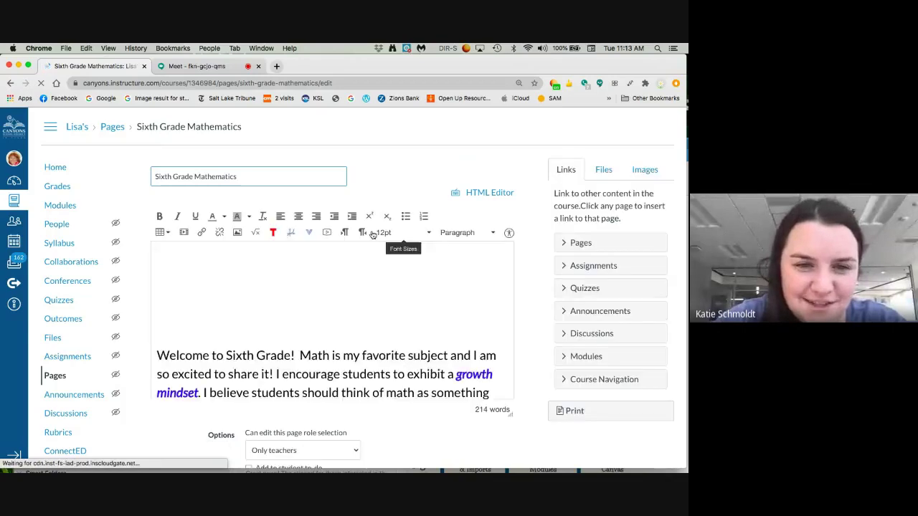
click(310, 232)
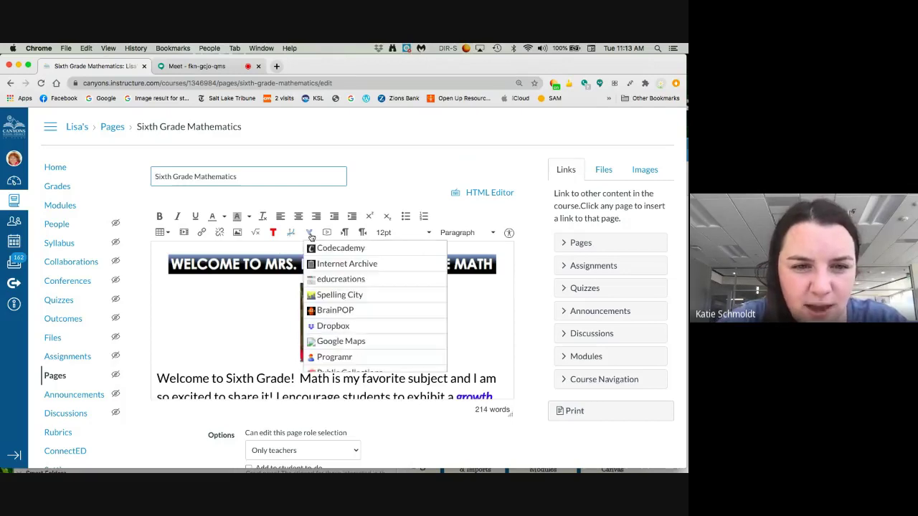
scroll(351, 310, down, 5)
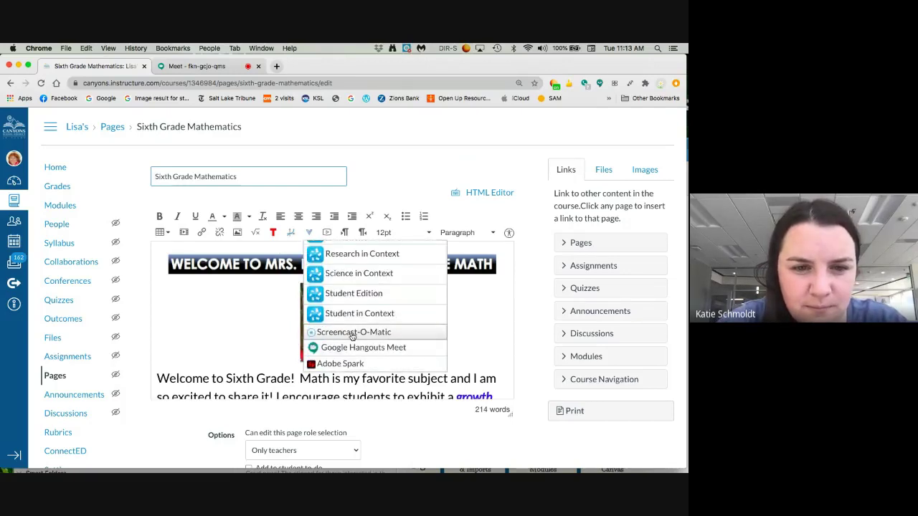
click(352, 333)
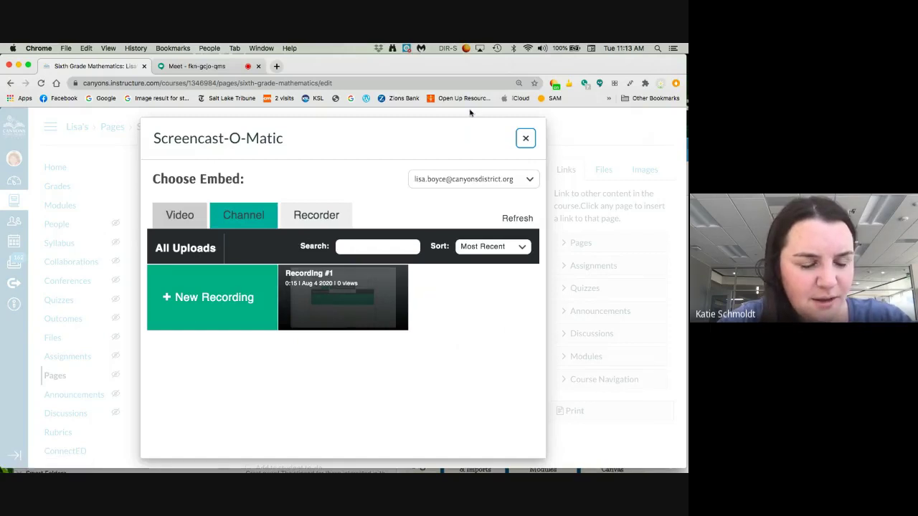
Close the Screencast-O-Matic dialog without embedding anything, and view the recording embedded at the end of the page content
click(524, 140)
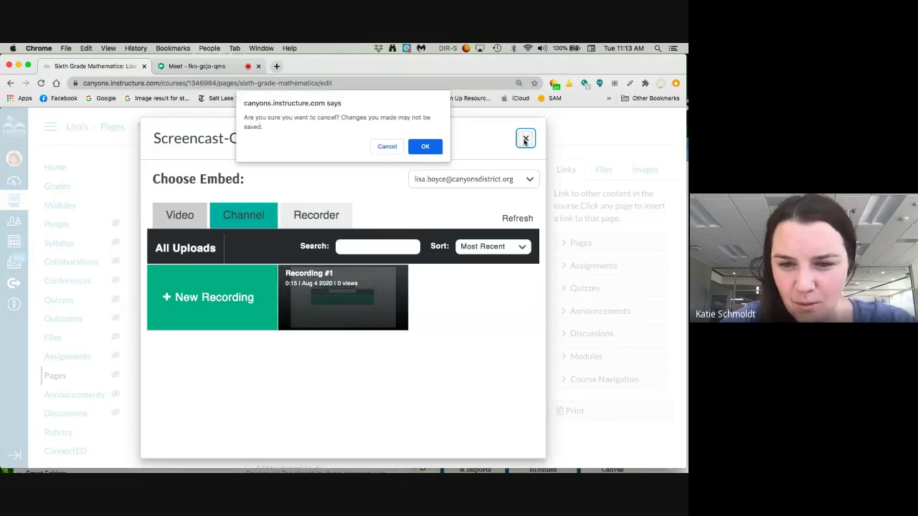
click(426, 146)
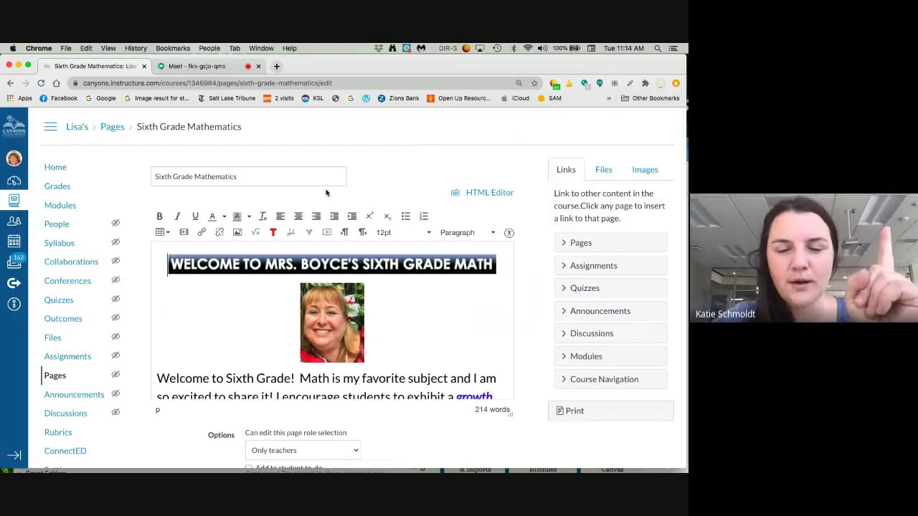
scroll(177, 229, down, 2)
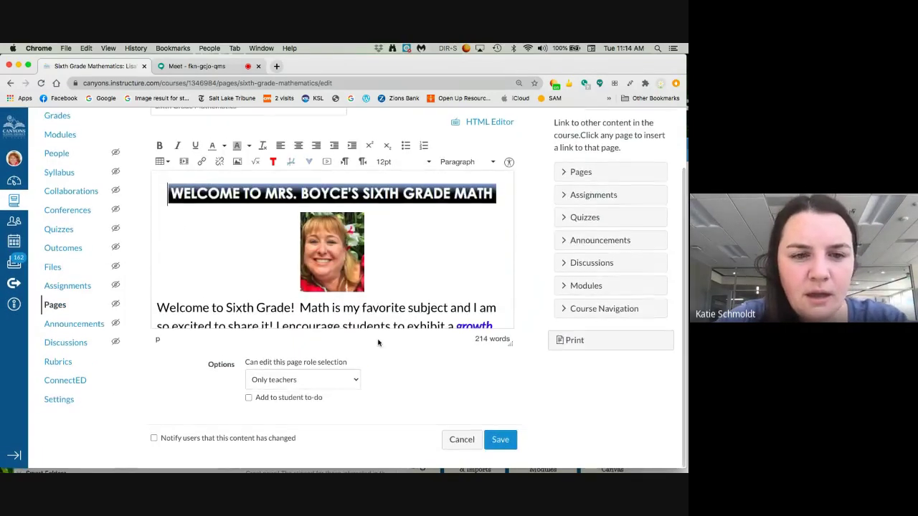
scroll(398, 316, down, 15)
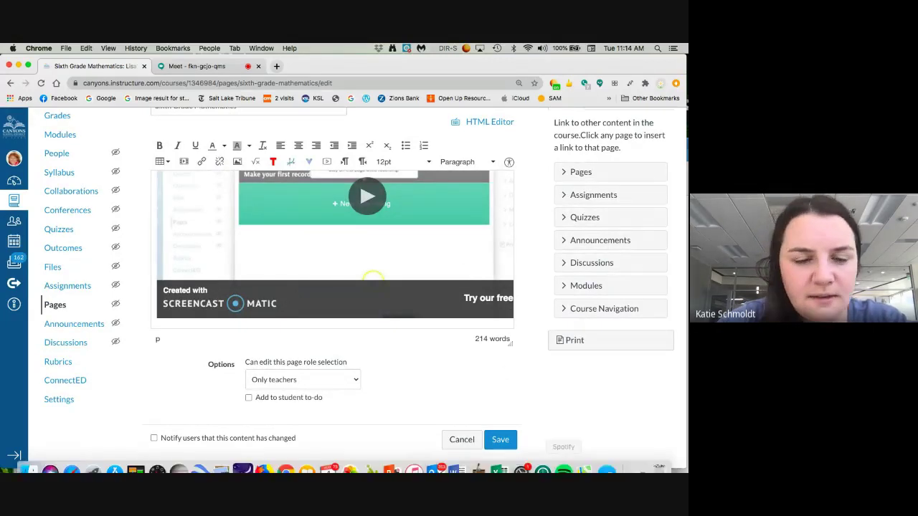
mouse_move(564, 460)
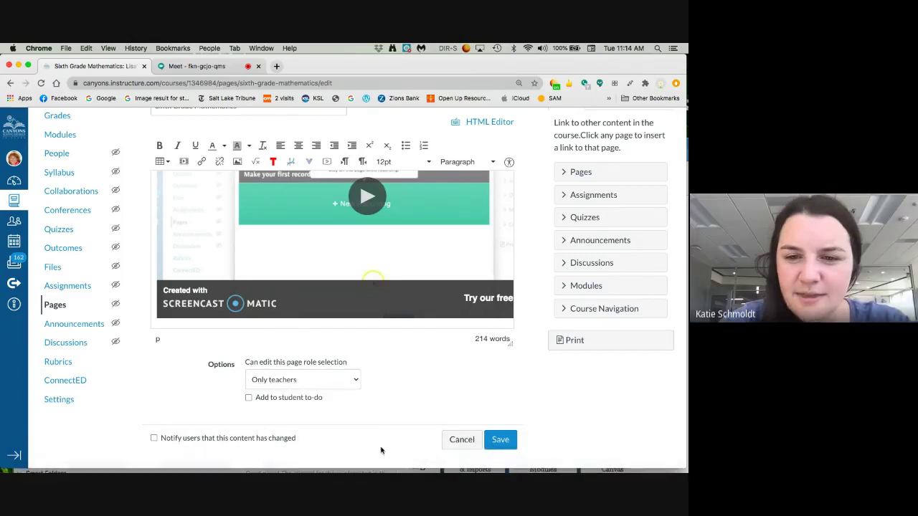
Switch to the Google Meet call and stop presenting the screen
click(210, 66)
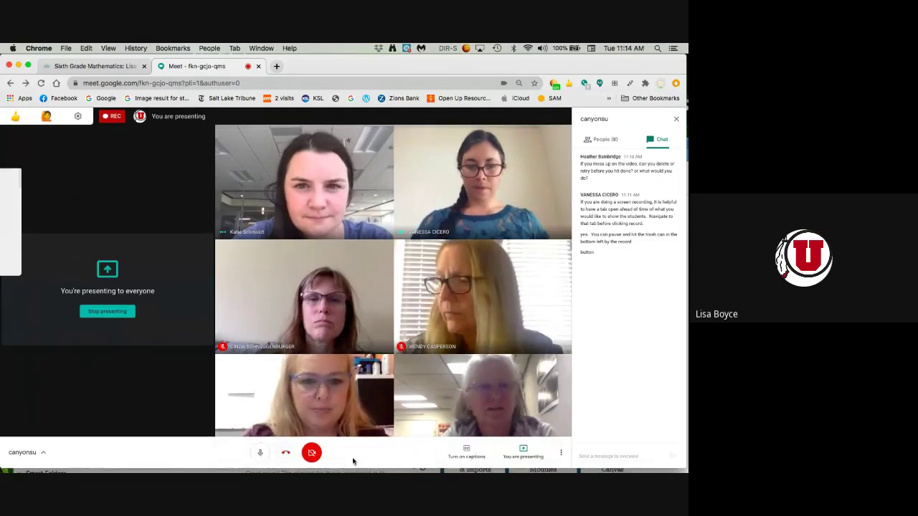
click(523, 452)
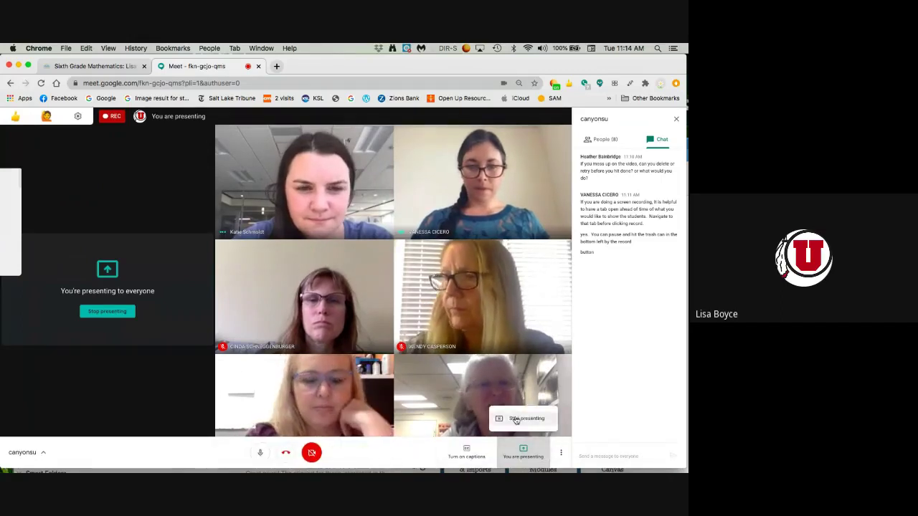
click(516, 420)
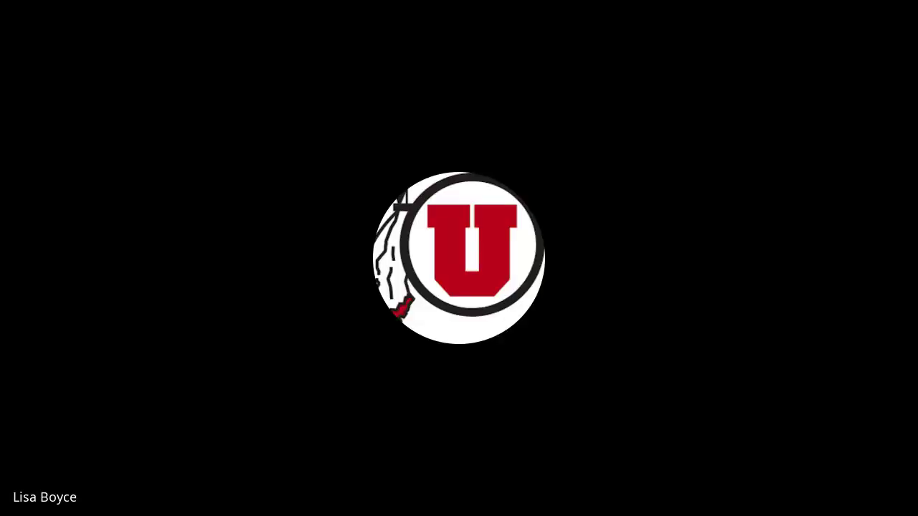
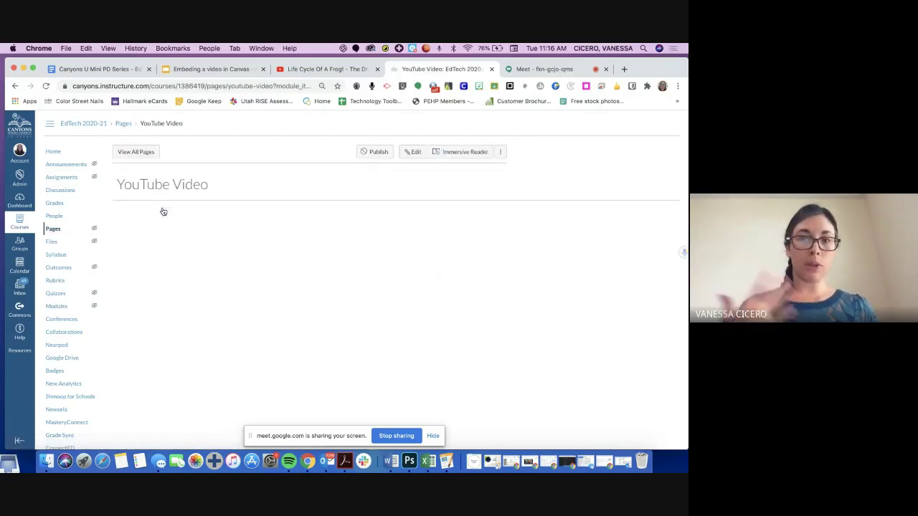
Open the YouTube Video page for editing and enter a bold "Introduction" heading with an empty line below it
click(416, 153)
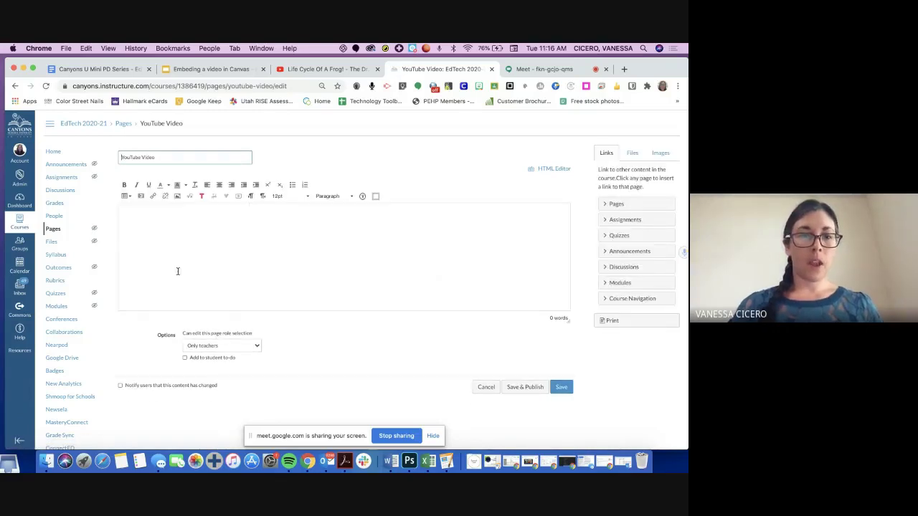
click(205, 228)
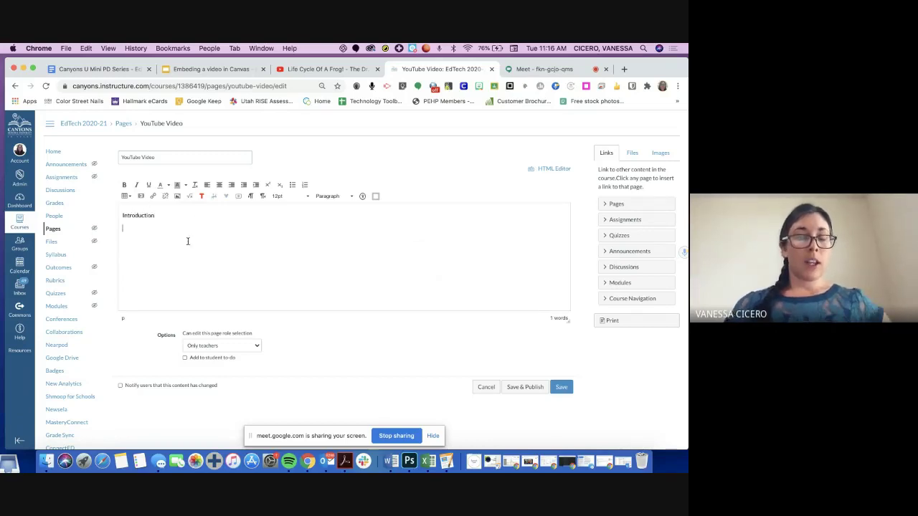
Switch to the Life Cycle Of A Frog video on YouTube and bring up its embed code from the sharing options
click(324, 69)
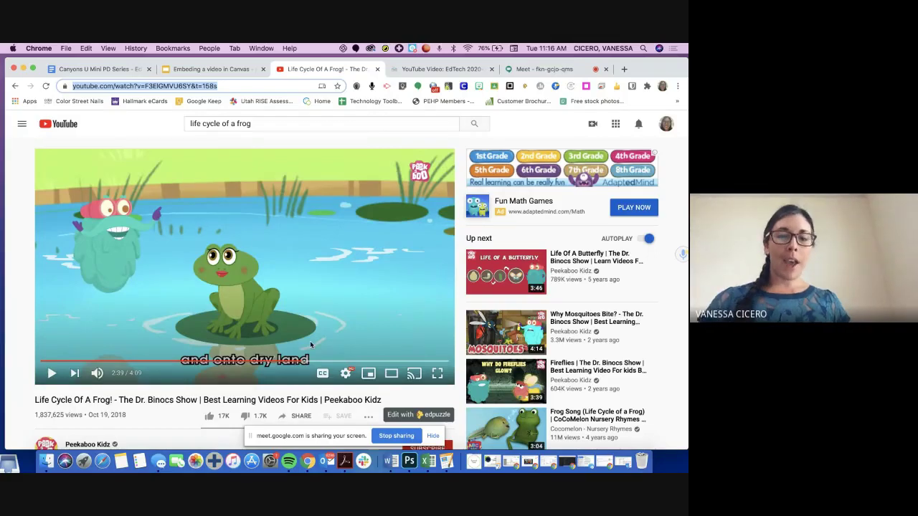
scroll(310, 344, down, 3)
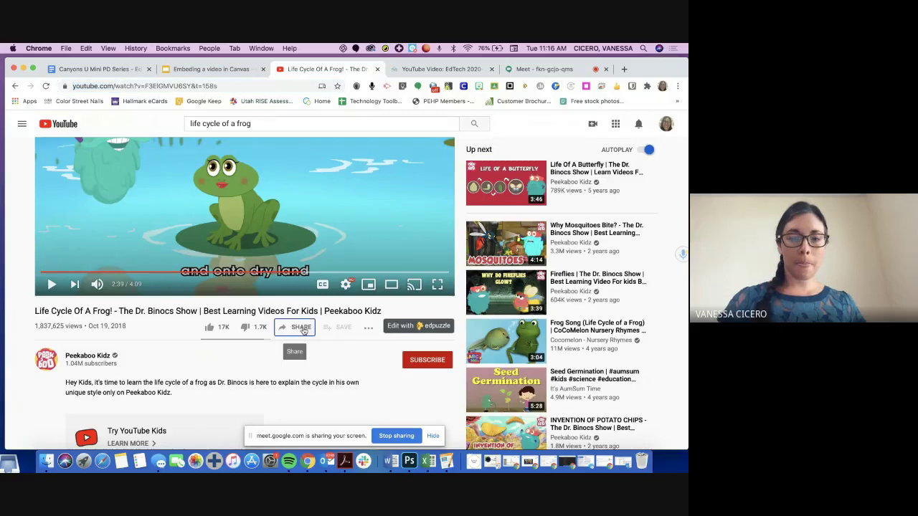
click(299, 326)
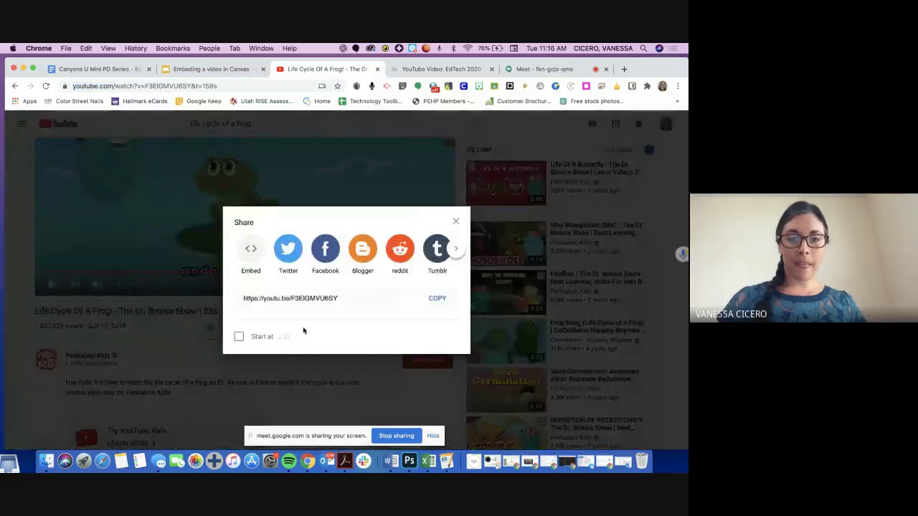
click(252, 260)
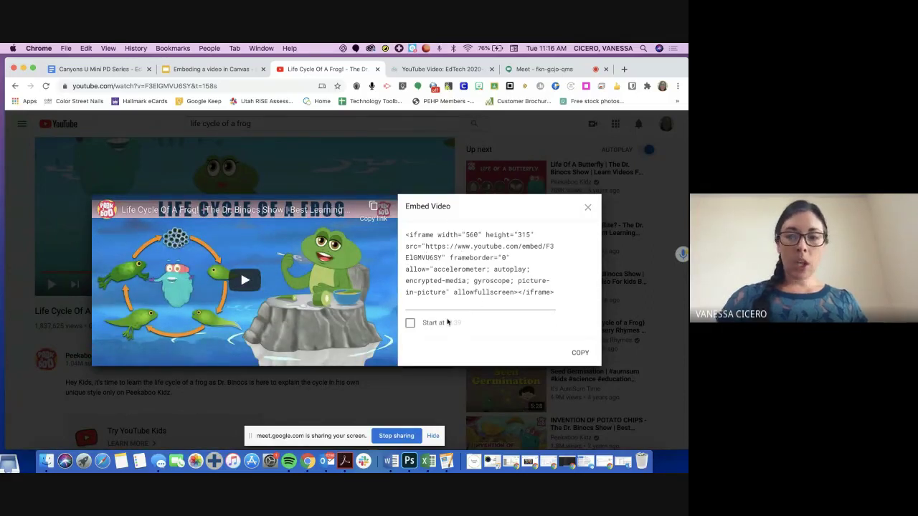
Try a custom start time of 1:00 for the embedded video, and turn the start-time option off again
click(410, 323)
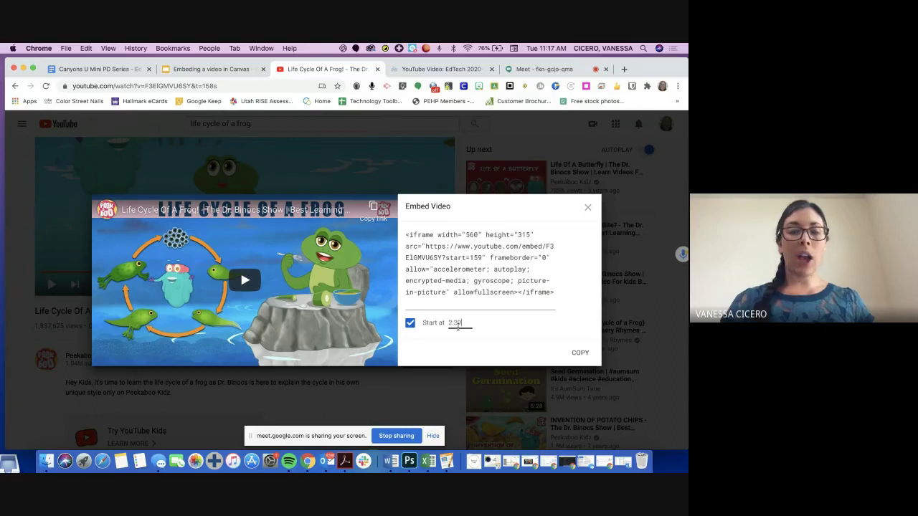
key(BackSpace)
key(BackSpace)
key(BackSpace)
key(BackSpace)
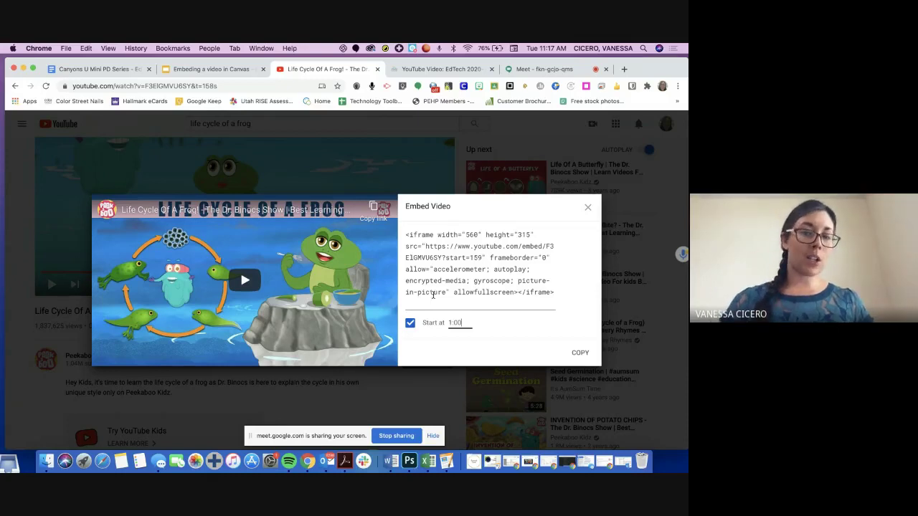
click(410, 323)
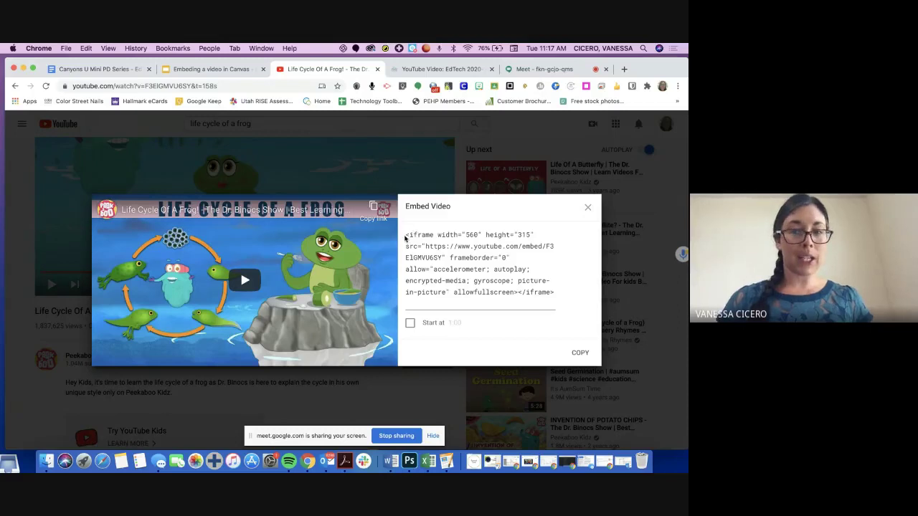
Copy the video's complete iframe embed code
drag(405, 234, 568, 297)
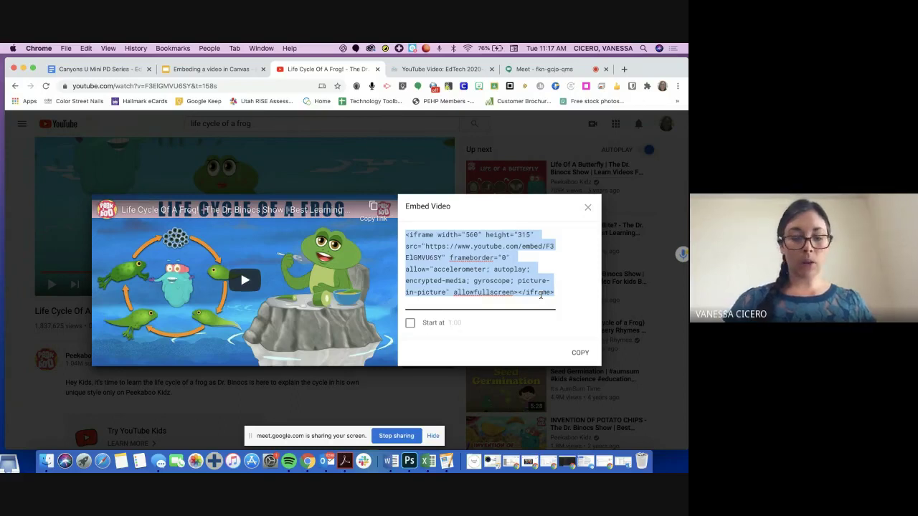
click(582, 355)
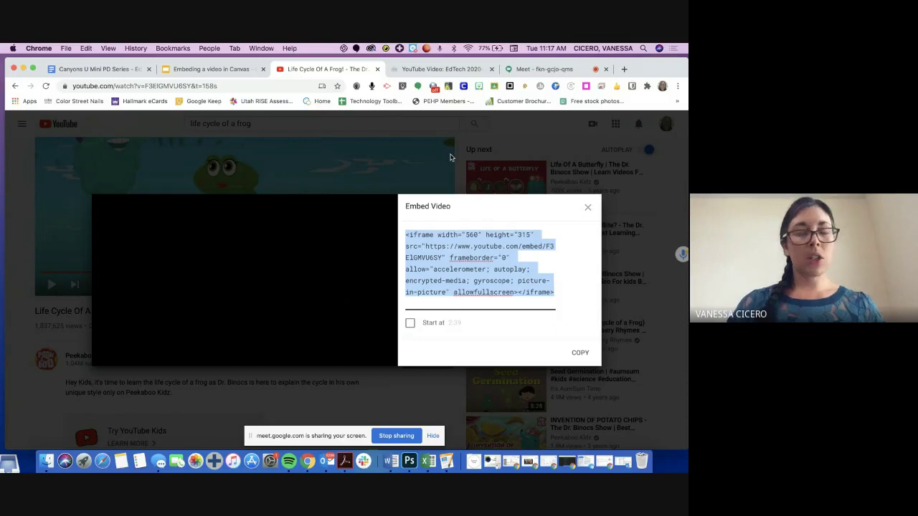
Back in the Canvas page editor, embed the frog video below the Introduction heading using the copied embed code
click(424, 71)
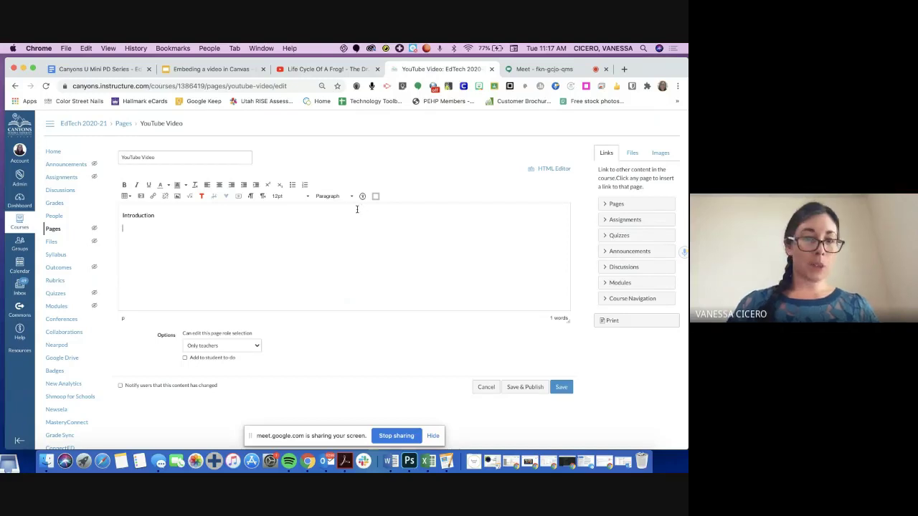
key(Return)
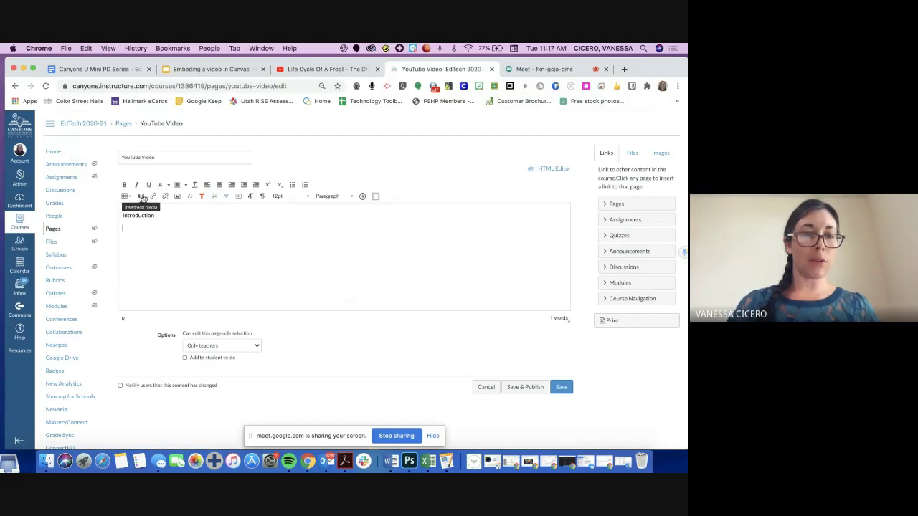
click(141, 196)
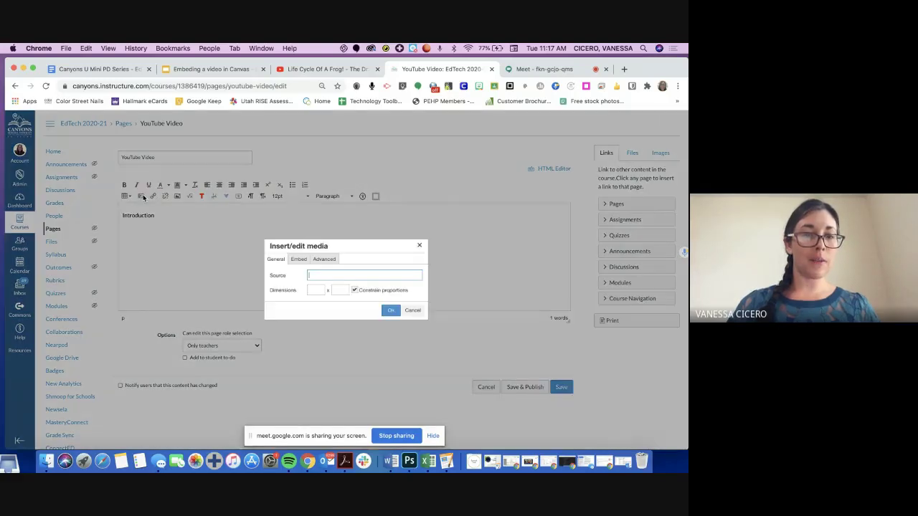
click(299, 259)
click(294, 286)
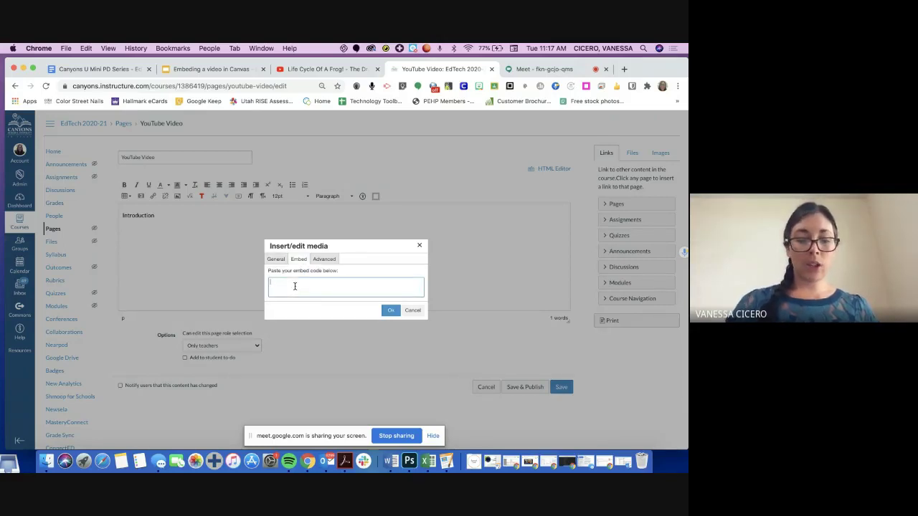
key(super+v)
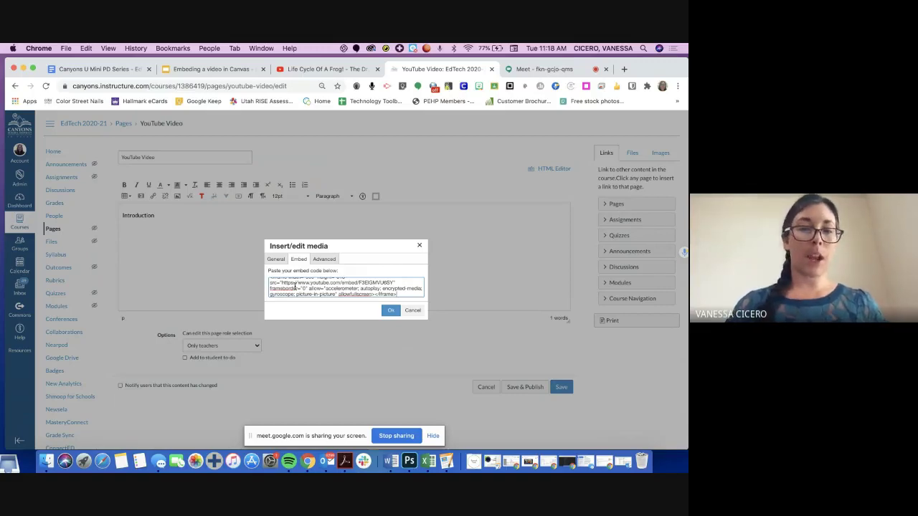
scroll(284, 285, up, 1)
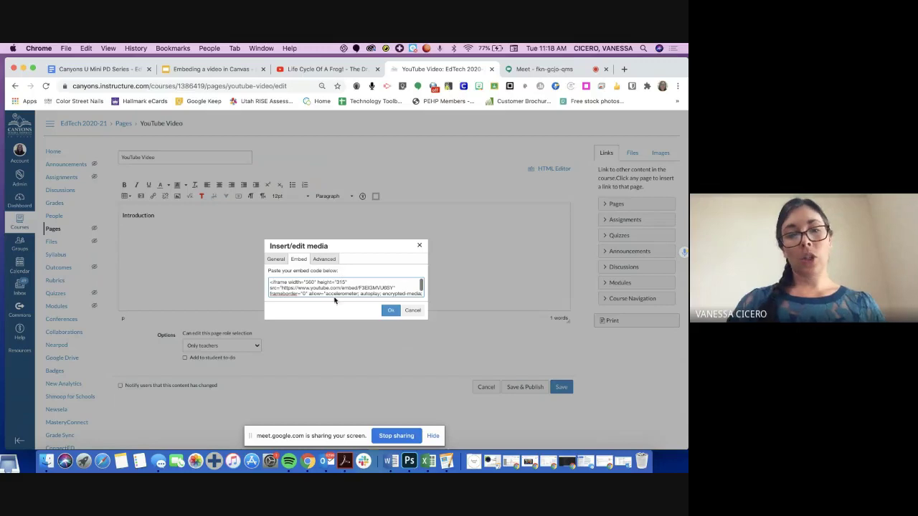
click(392, 313)
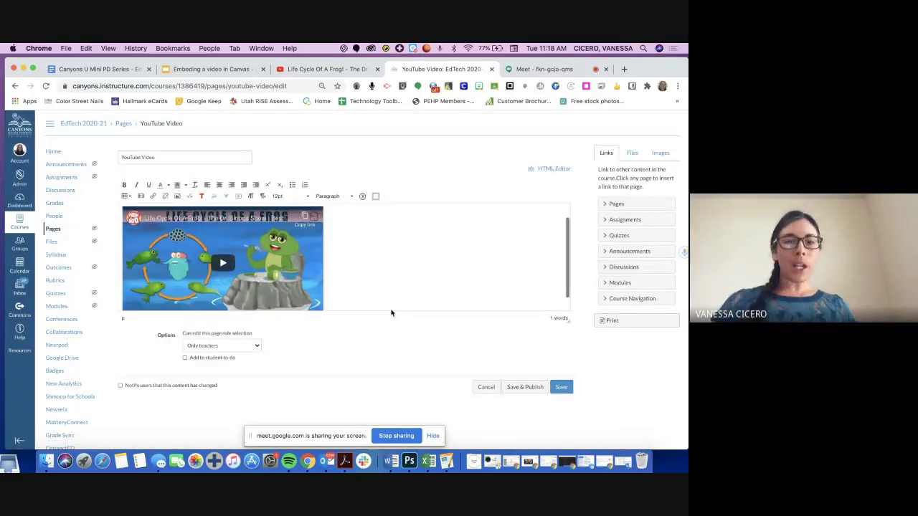
scroll(392, 311, up, 2)
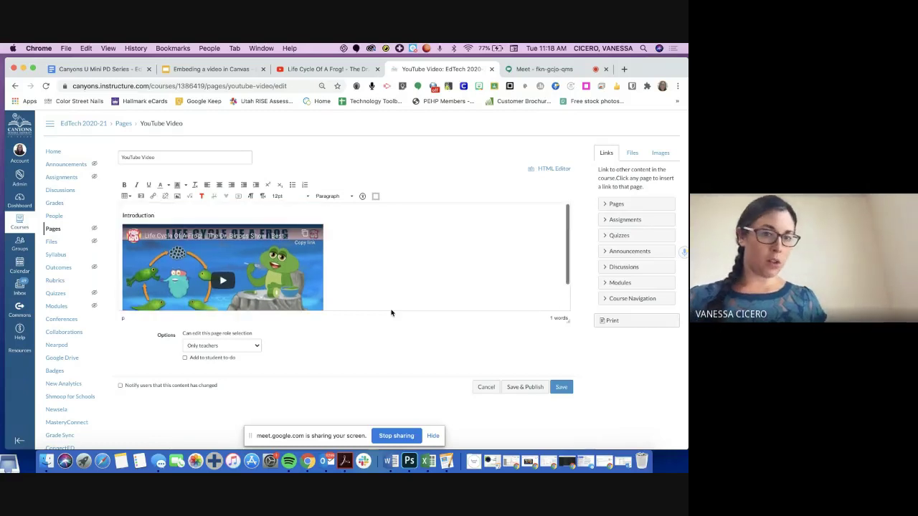
Check the embedded frog video in the YouTube Video page editor and save the page without publishing it
scroll(391, 311, down, 3)
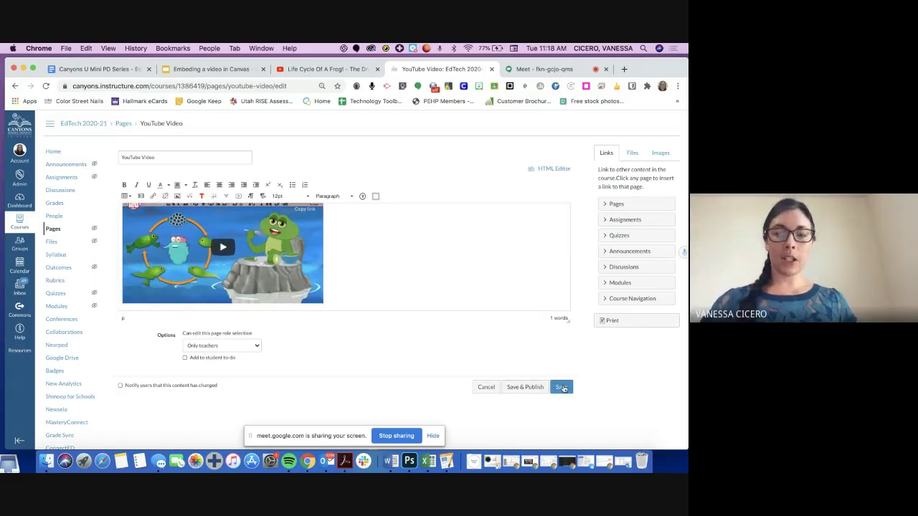
click(561, 387)
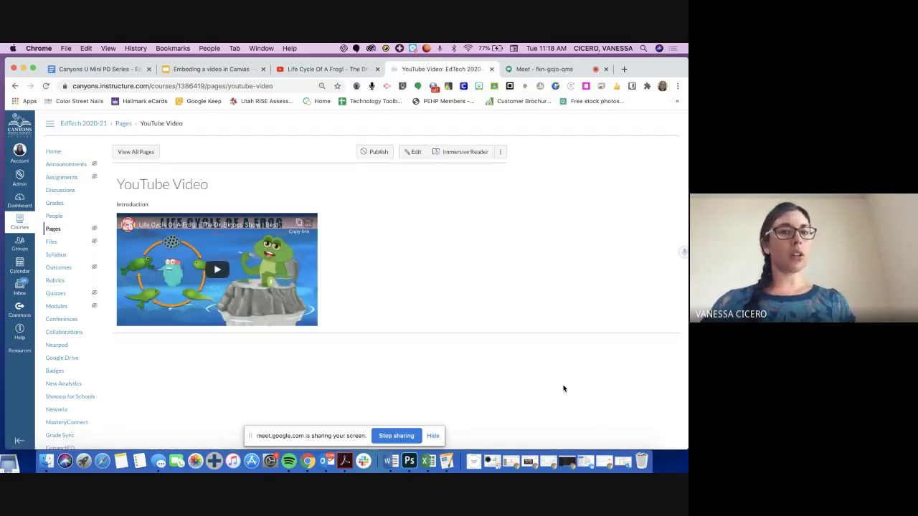
Switch to the Google Meet call and read the chat for participants' questions
click(531, 70)
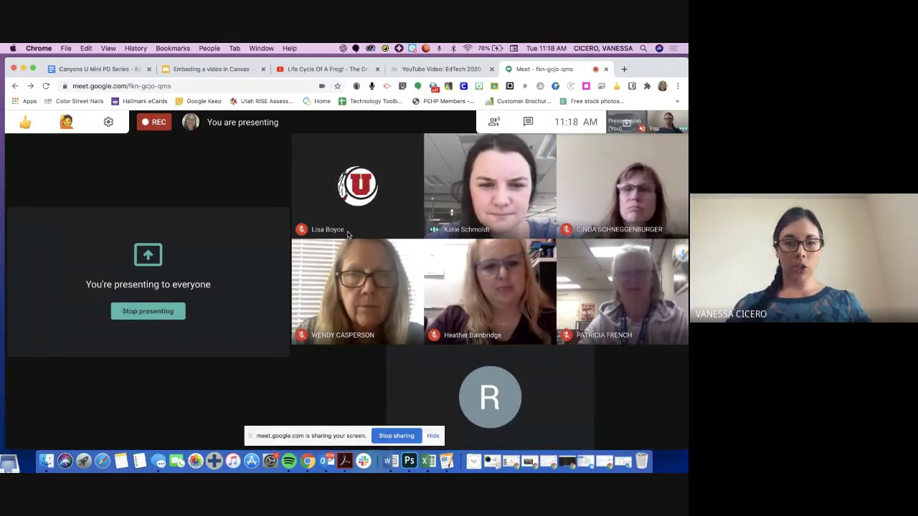
click(527, 124)
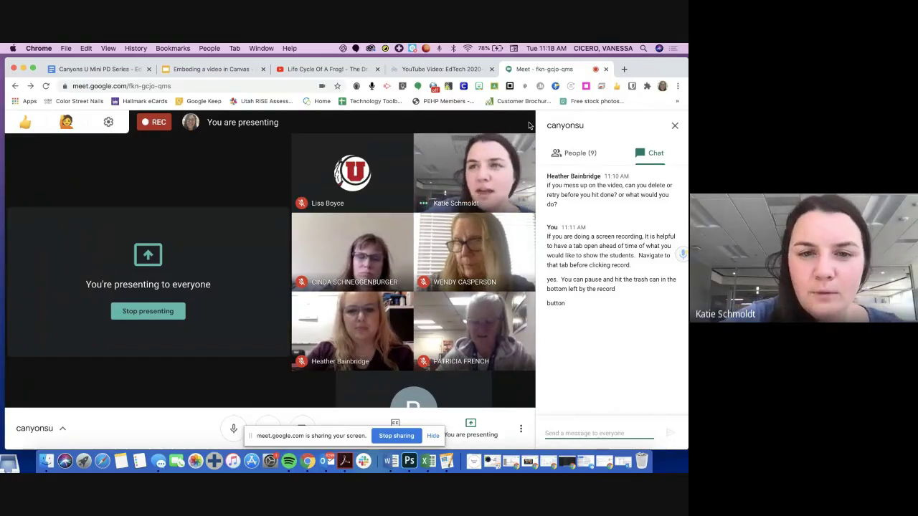
click(676, 126)
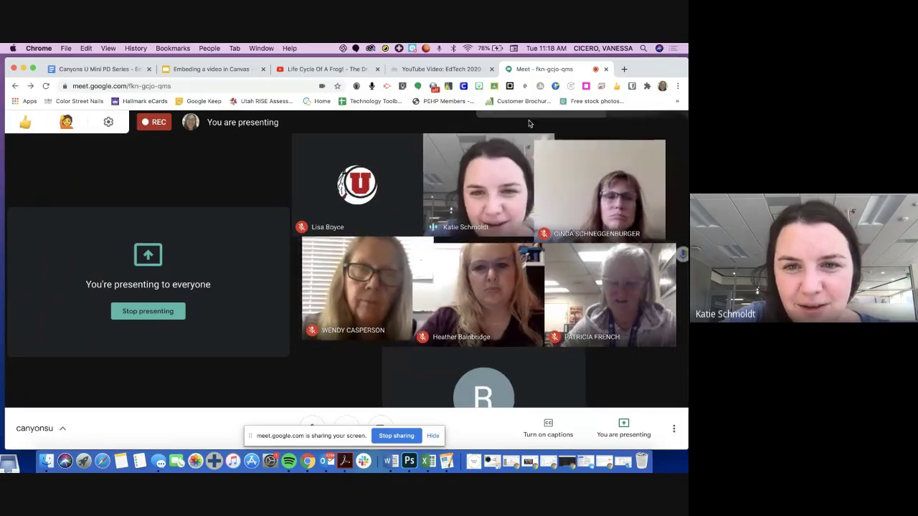
click(529, 124)
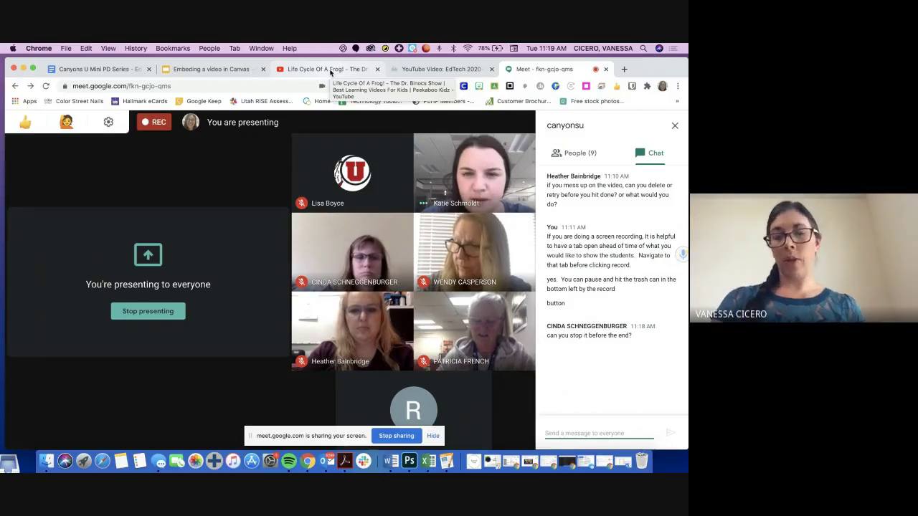
Switch to the "Embeding a video in Canvas" presentation and copy its view-only sharing link for Canyons School District
click(200, 73)
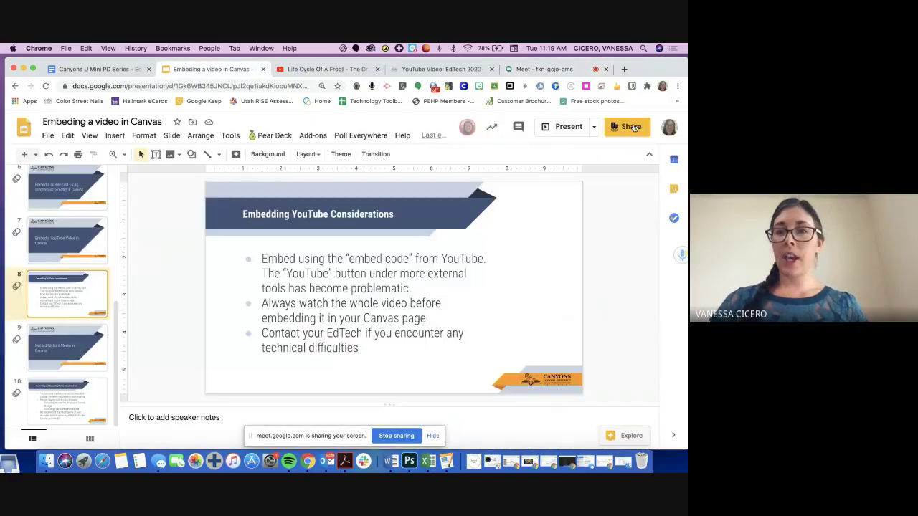
click(628, 127)
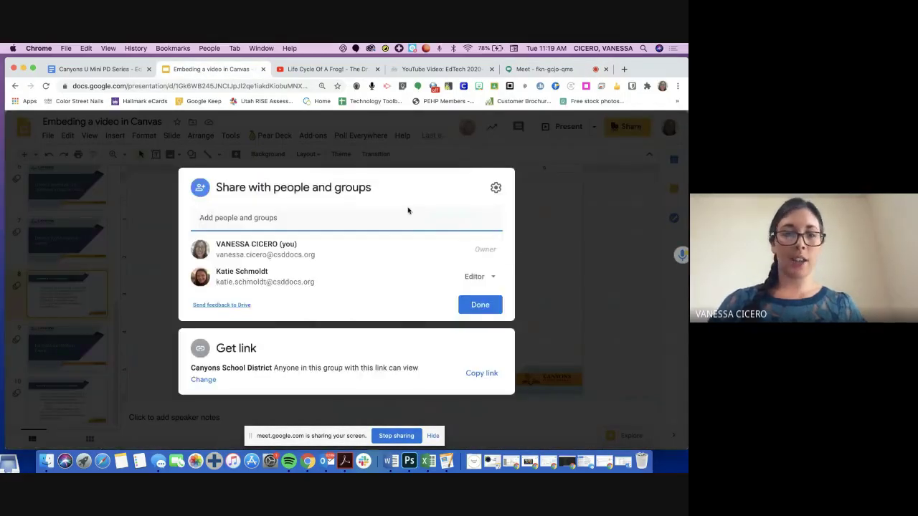
mouse_move(355, 278)
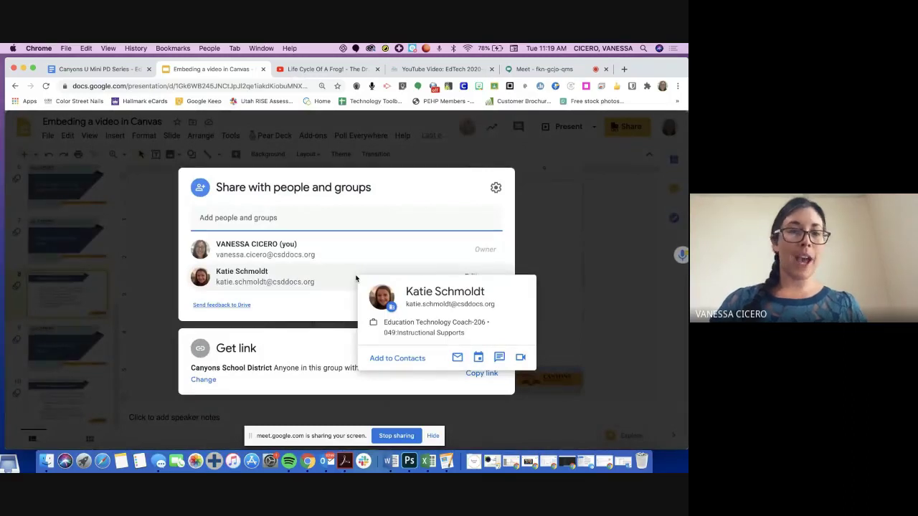
click(287, 356)
click(498, 354)
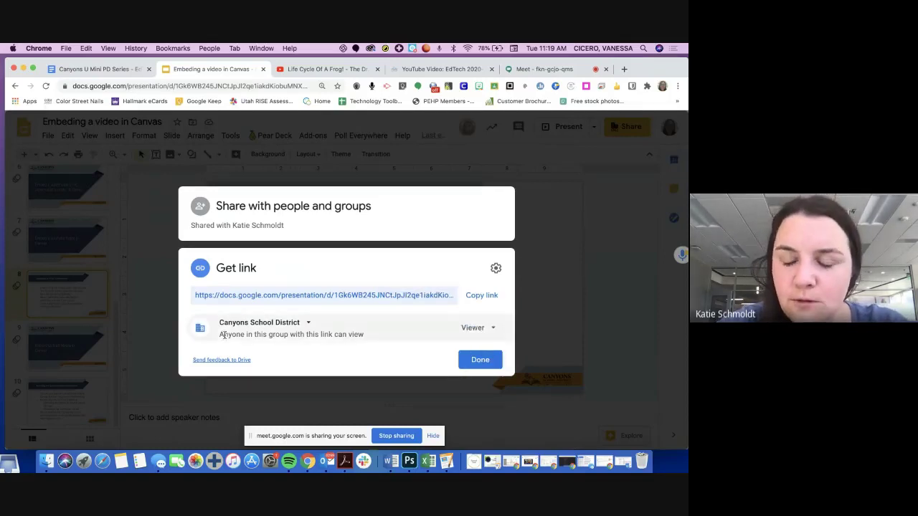
click(480, 296)
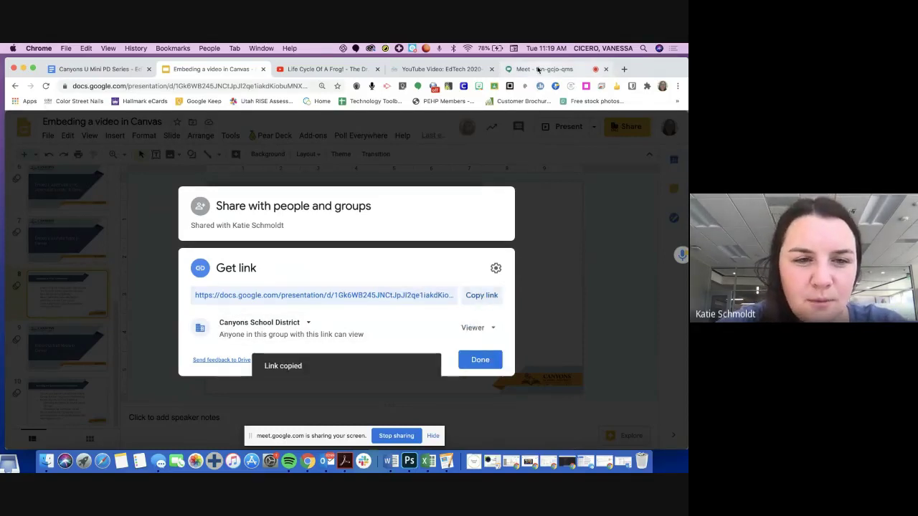
Post the copied presentation link in the Google Meet chat
click(537, 69)
click(583, 430)
key(cmd+v)
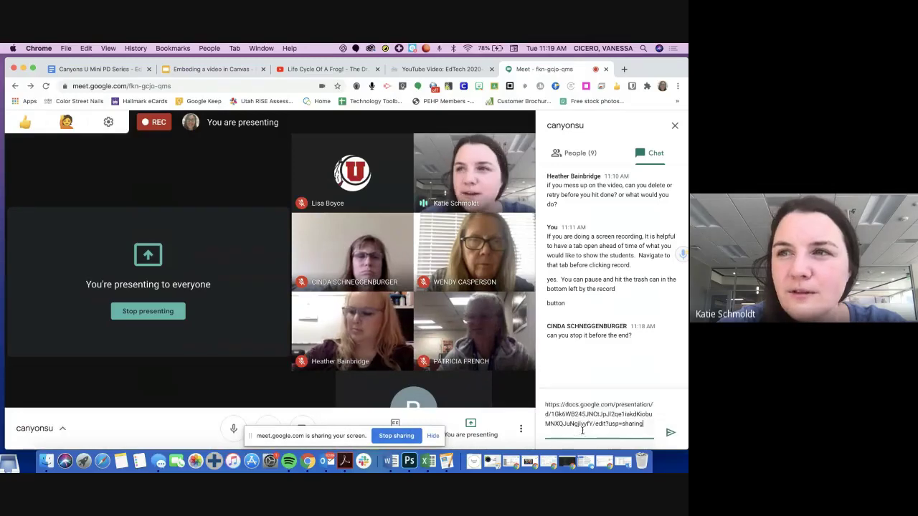
key(Return)
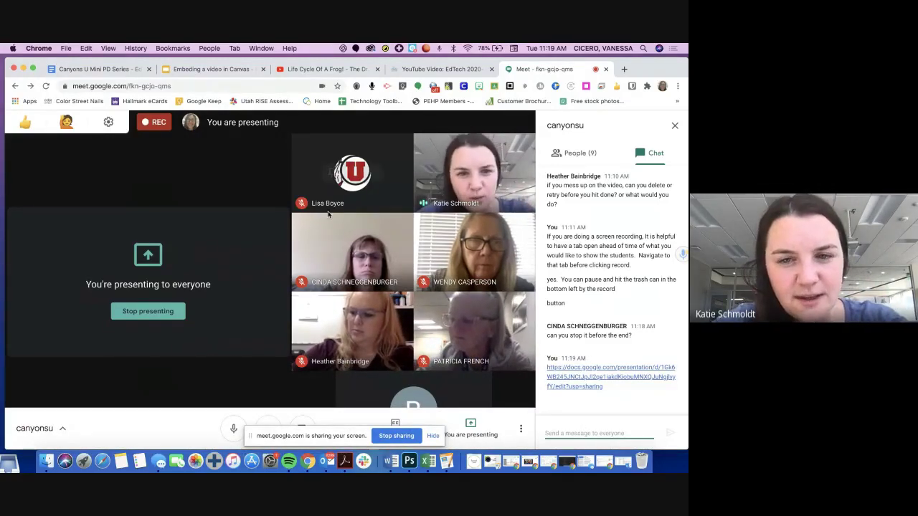
Switch back to the "Embeding a video in Canvas" presentation
click(215, 69)
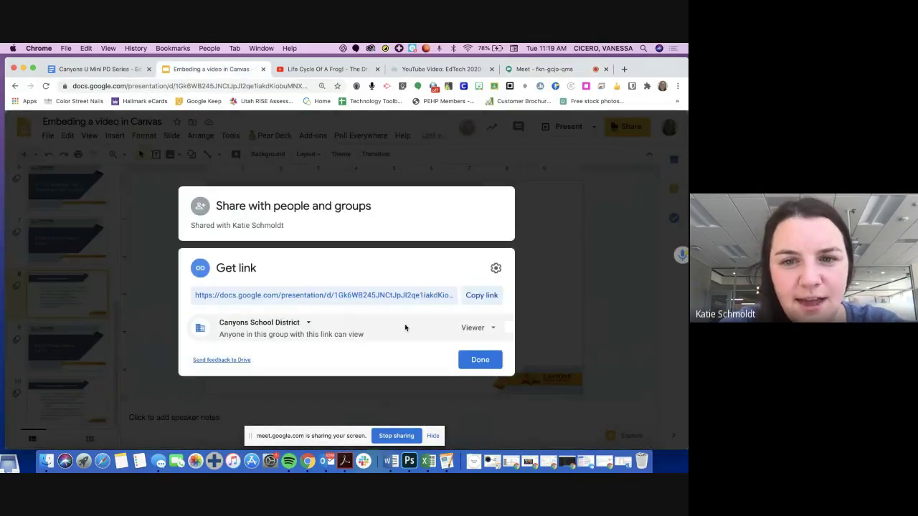